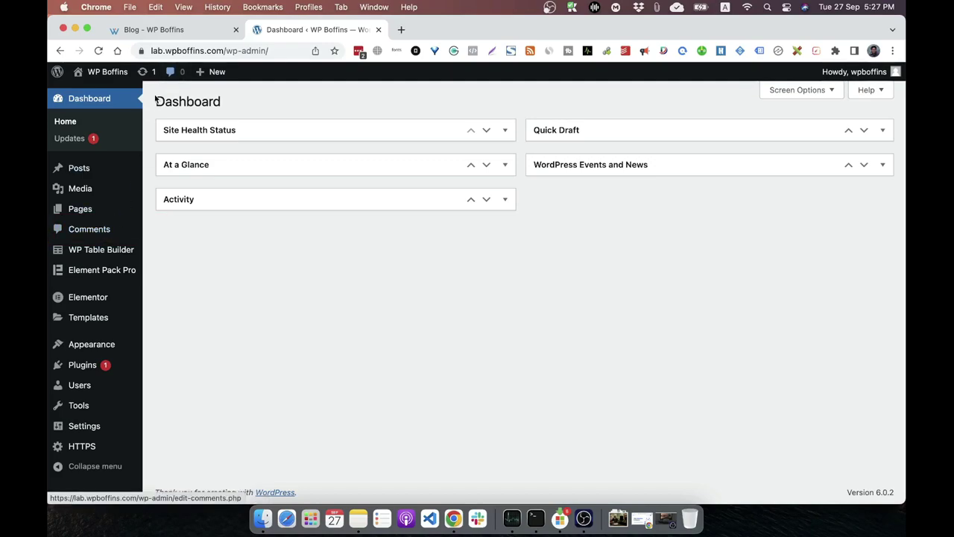
Step: Open the Comments list and show the moderation actions on the sample Hello world! comment
left_click(76, 233)
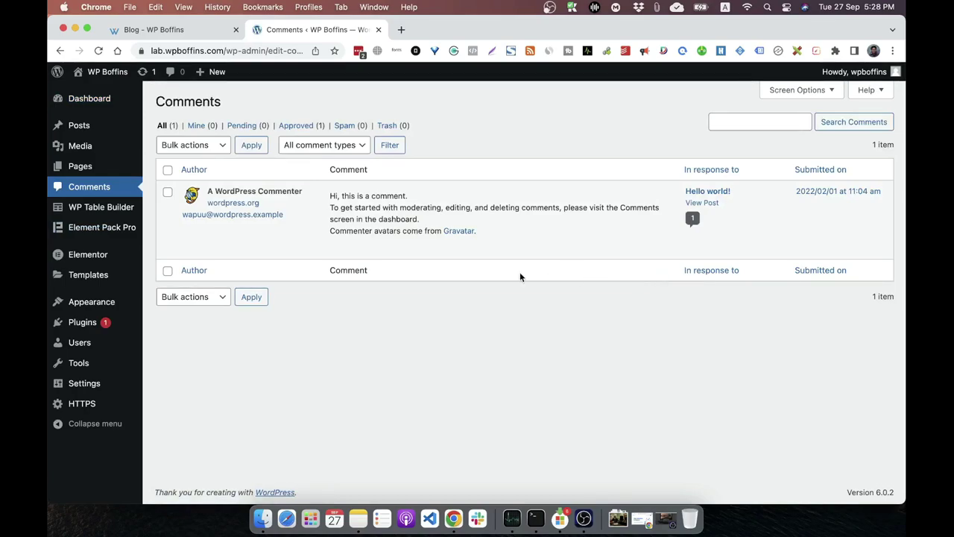
mouse_move(516, 240)
mouse_move(537, 202)
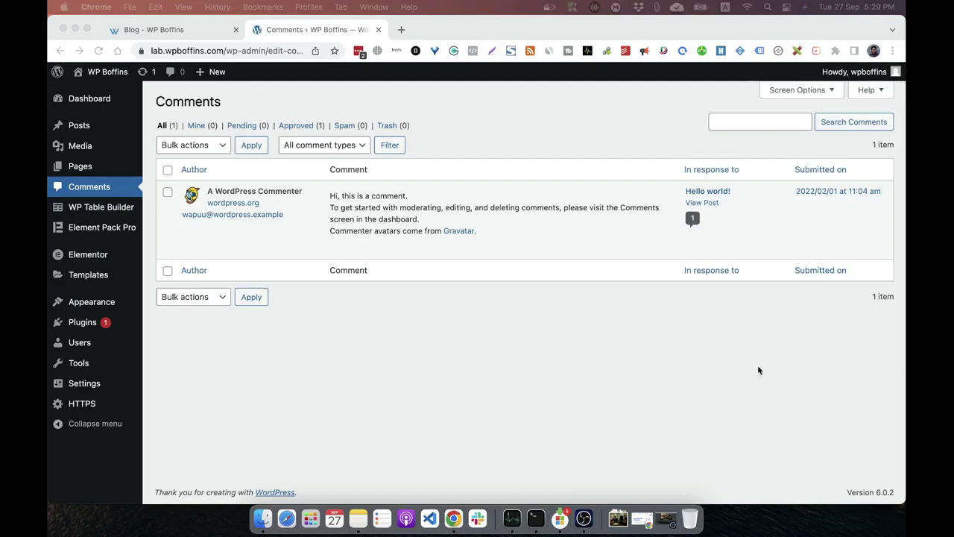
Step: Edit Post with Media and enable its Discussion and Comments boxes in Screen Options
left_click(89, 131)
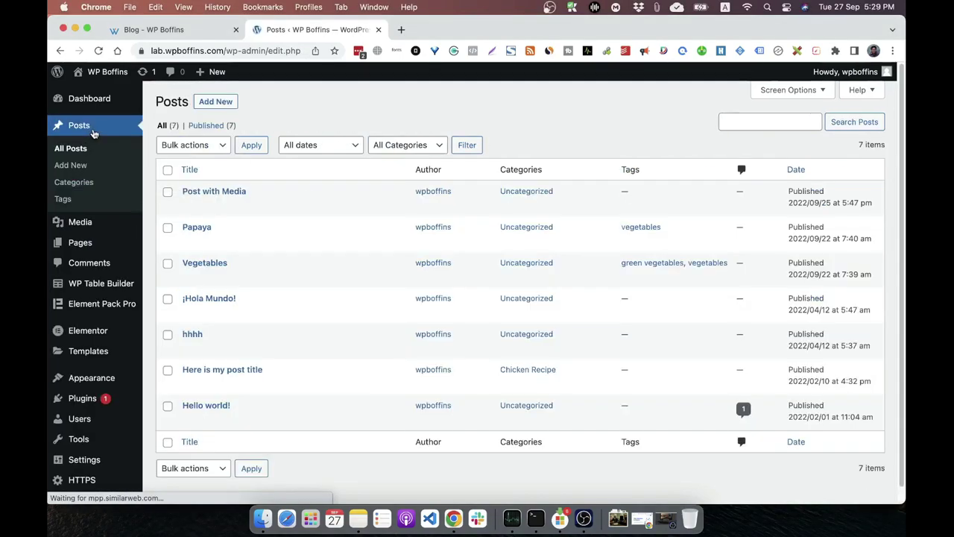
left_click(231, 192)
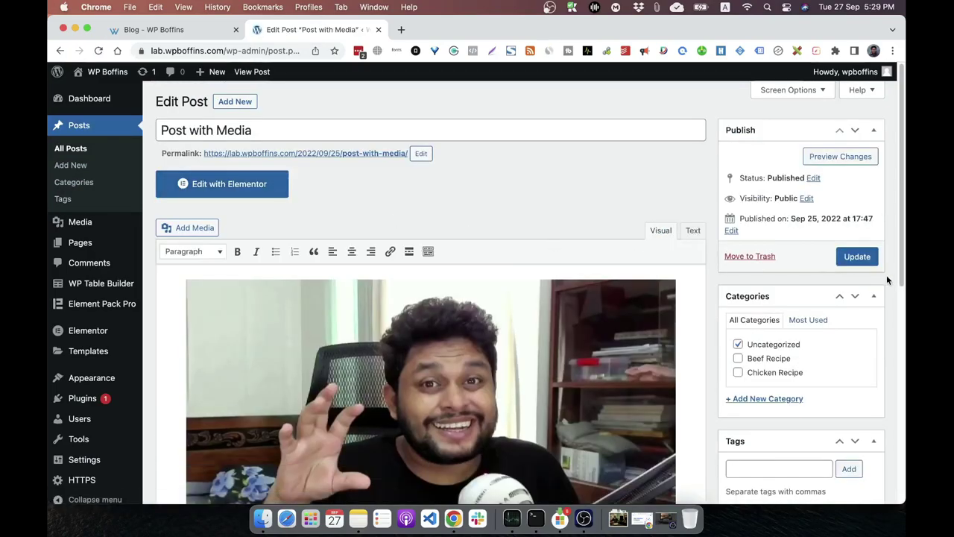
scroll(710, 344, "down", 10)
scroll(711, 344, "up", 10)
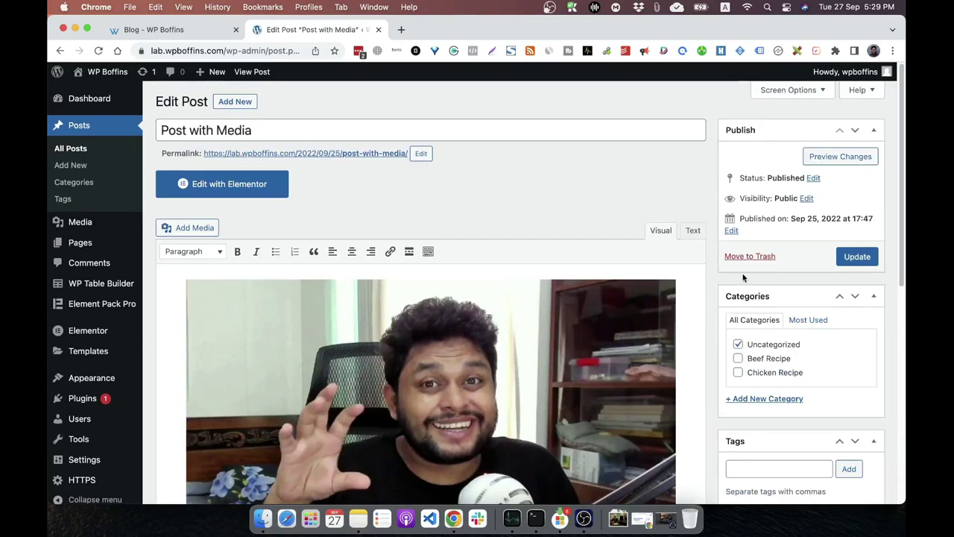
left_click(791, 90)
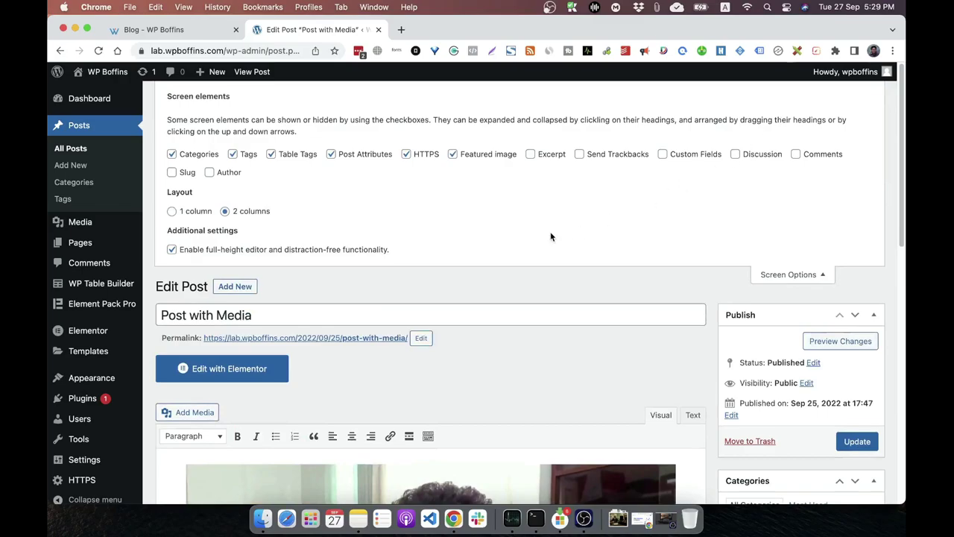
left_click(824, 158)
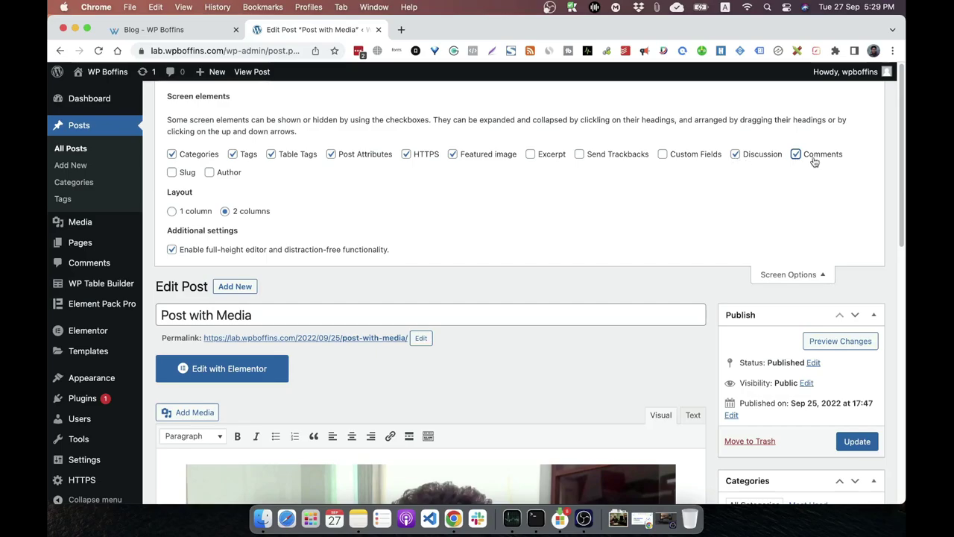
left_click(820, 274)
scroll(734, 312, "down", 10)
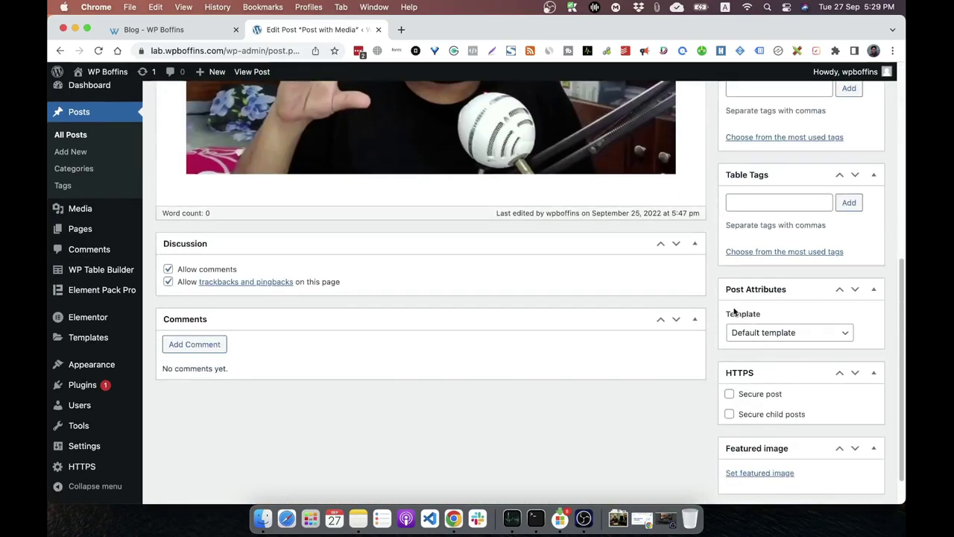
scroll(735, 311, "down", 2)
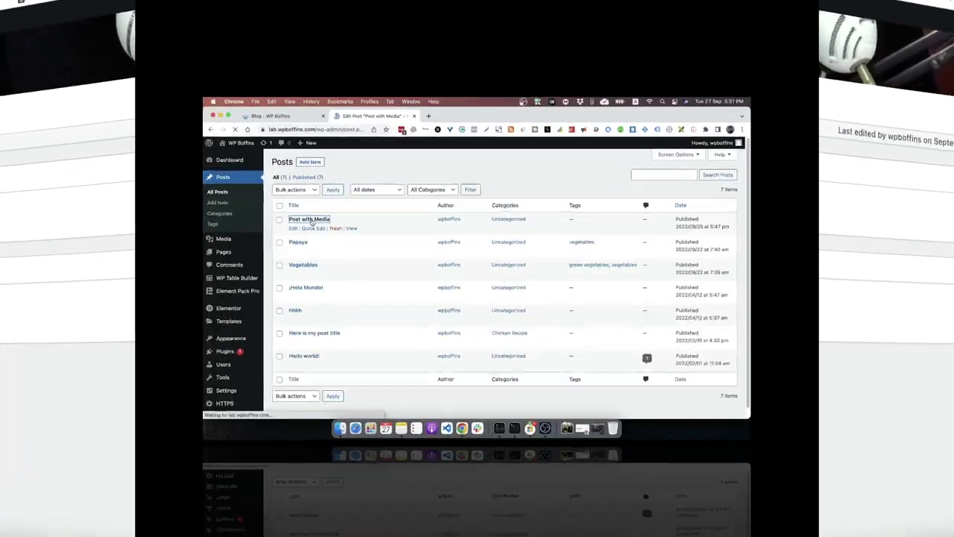
Step: Check that Post with Media allows comments and pingbacks, then collapse its Discussion panel
left_click(217, 193)
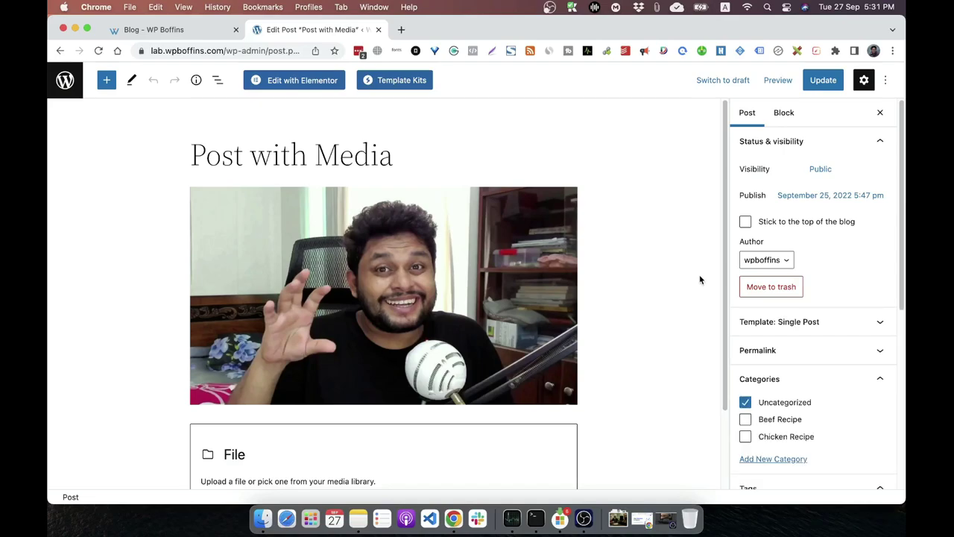
scroll(835, 316, "down", 5)
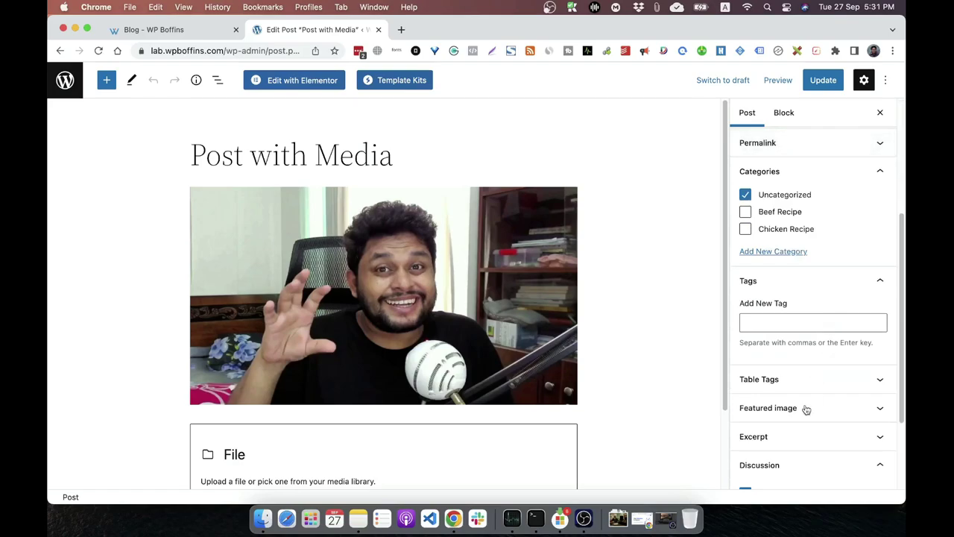
scroll(818, 437, "down", 2)
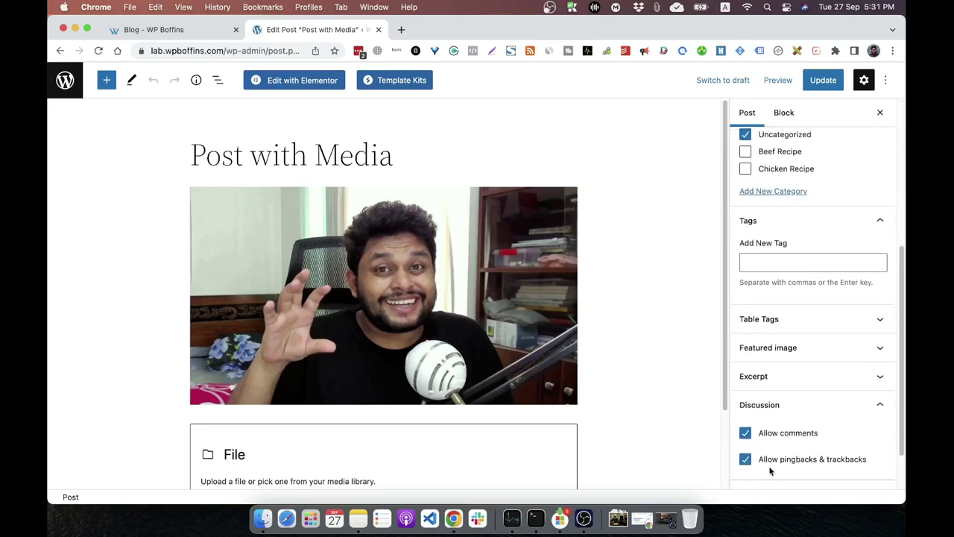
left_click(879, 409)
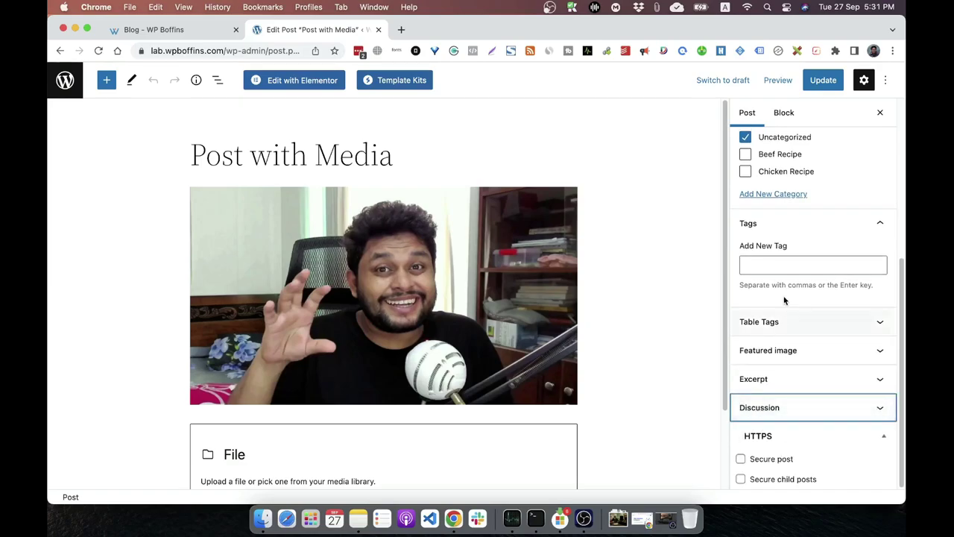
scroll(816, 440, "up", 7)
scroll(815, 451, "down", 7)
Step: Edit Sample Page, tick Allow comments under Discussion, and update the page
left_click(70, 86)
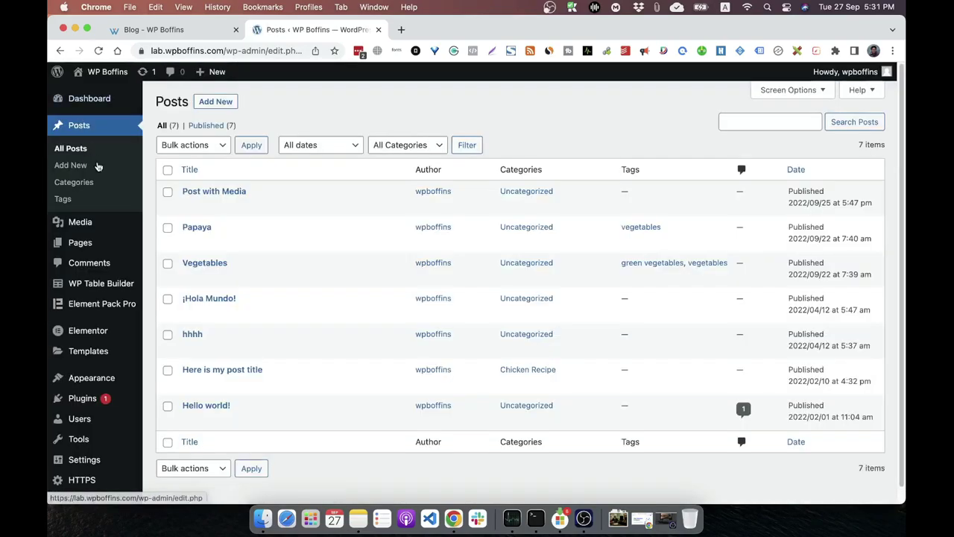
left_click(84, 243)
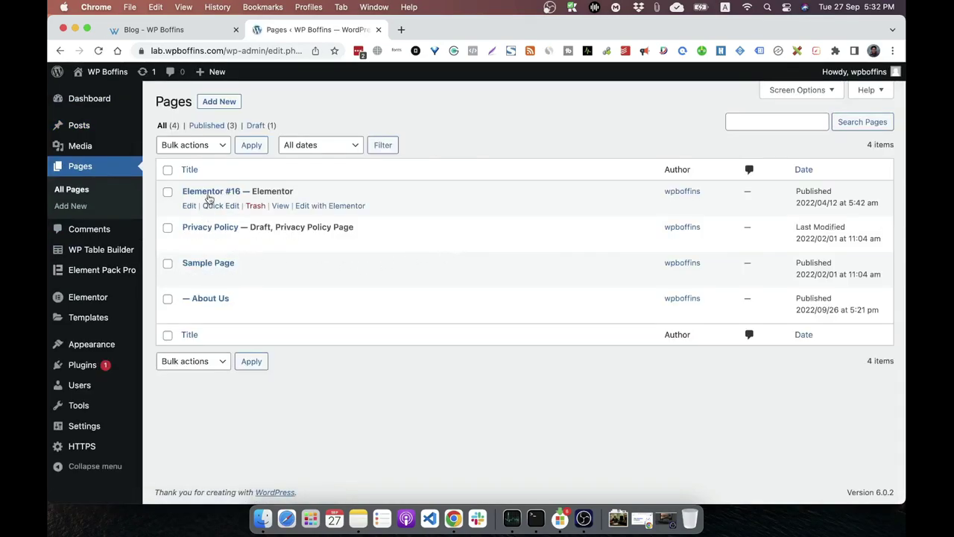
left_click(210, 265)
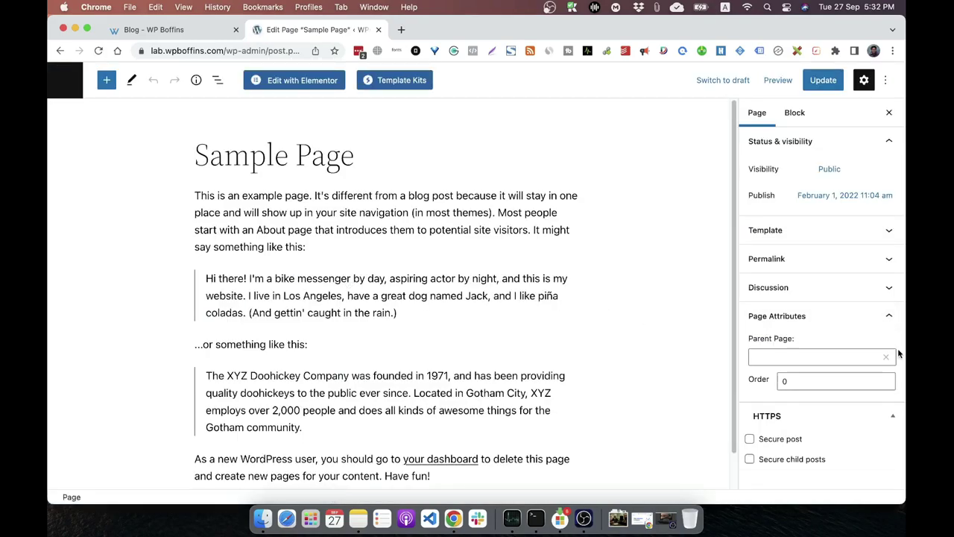
left_click(782, 287)
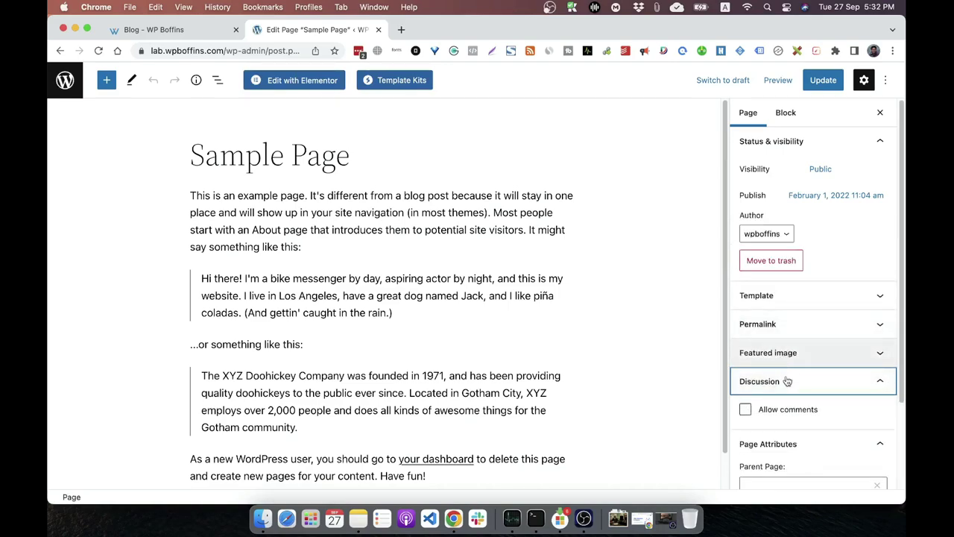
left_click(848, 396)
scroll(848, 395, "down", 3)
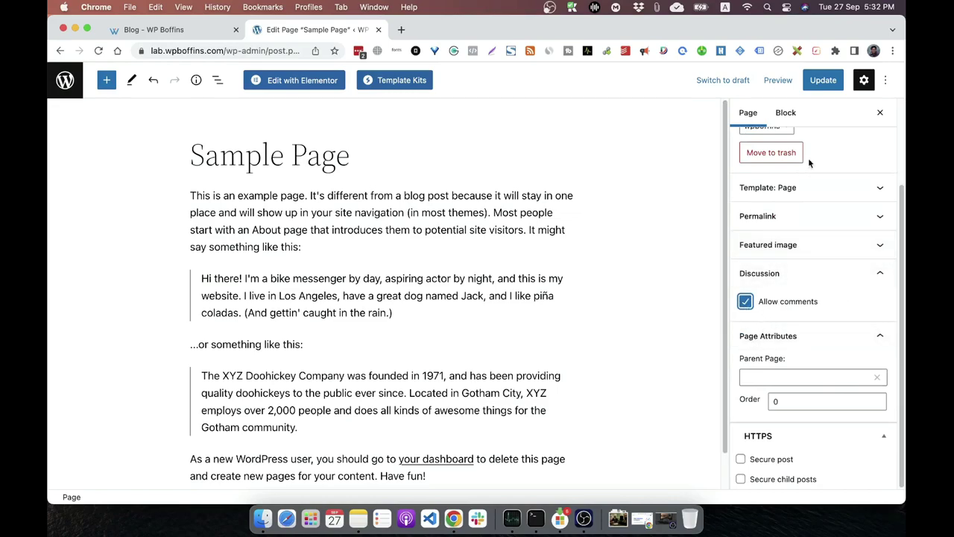
left_click(821, 83)
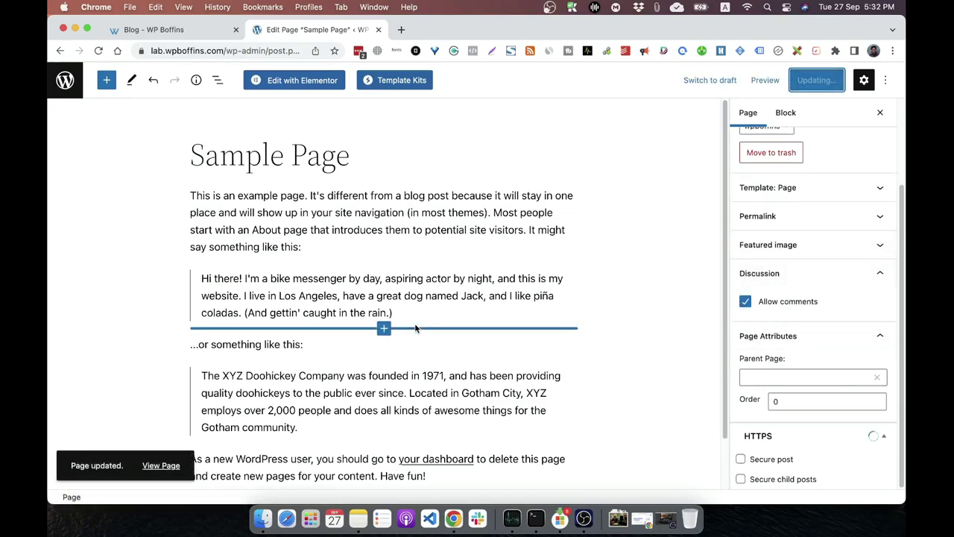
Step: Open the live Sample Page in an Incognito window and scroll to the Leave a Reply form
right_click(174, 466)
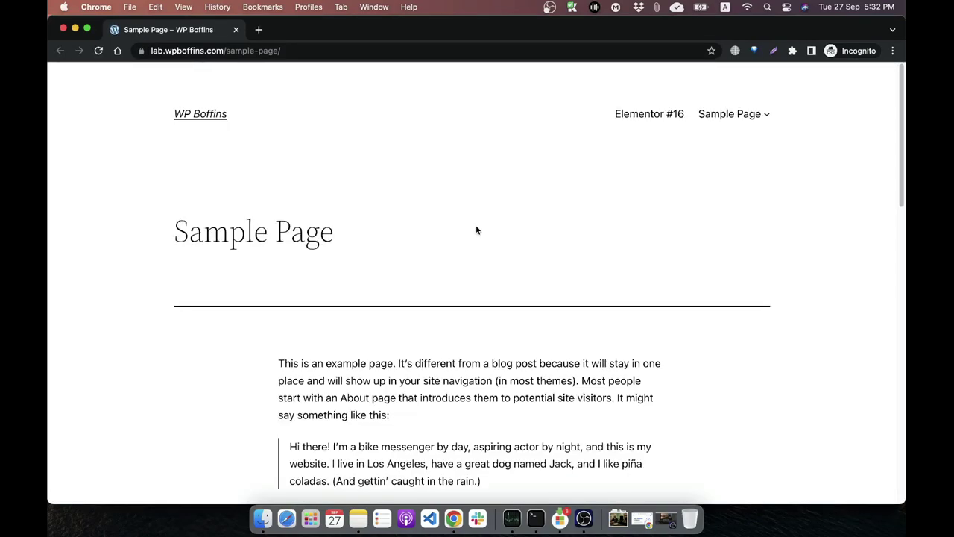
scroll(476, 228, "down", 15)
scroll(470, 235, "up", 4)
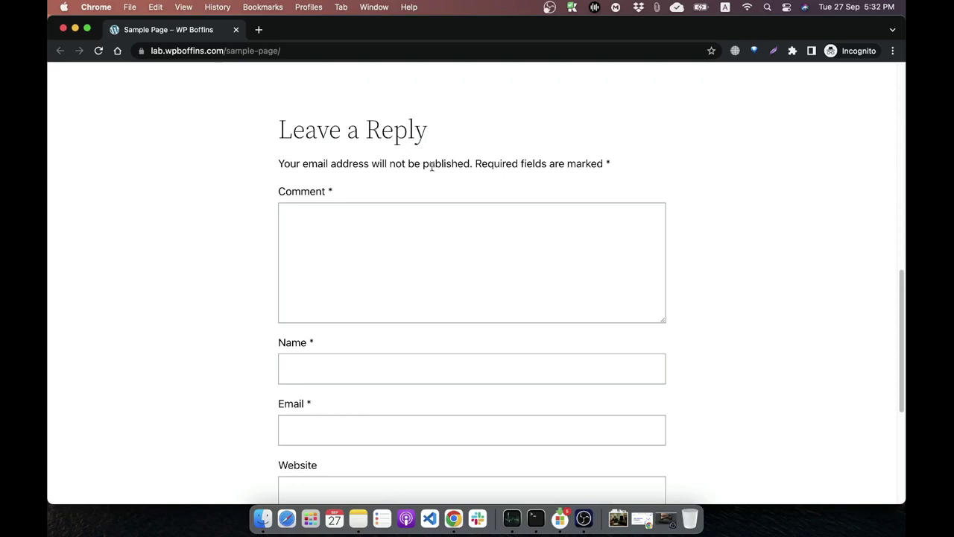
scroll(409, 285, "down", 3)
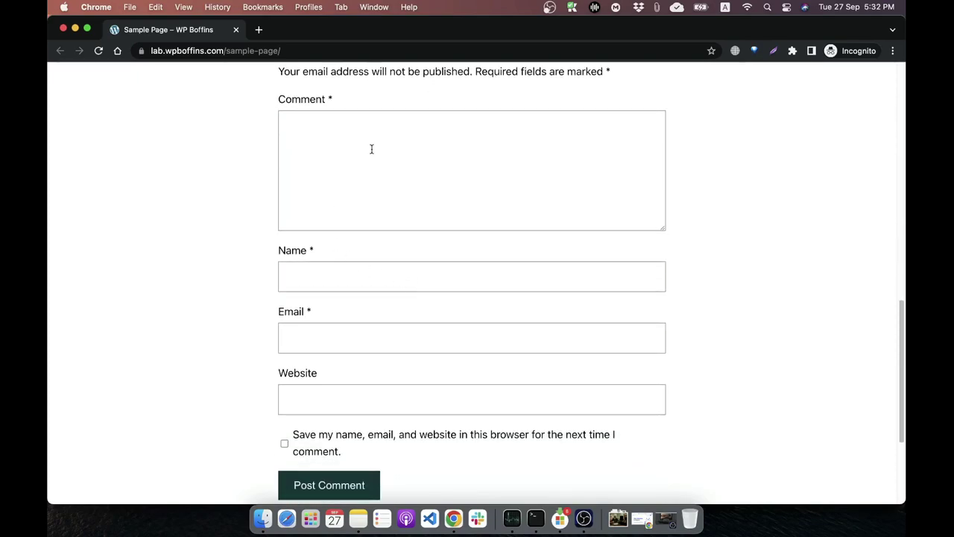
Step: Write the comment 'This is a comment' and enter the commenter's name
left_click(371, 148)
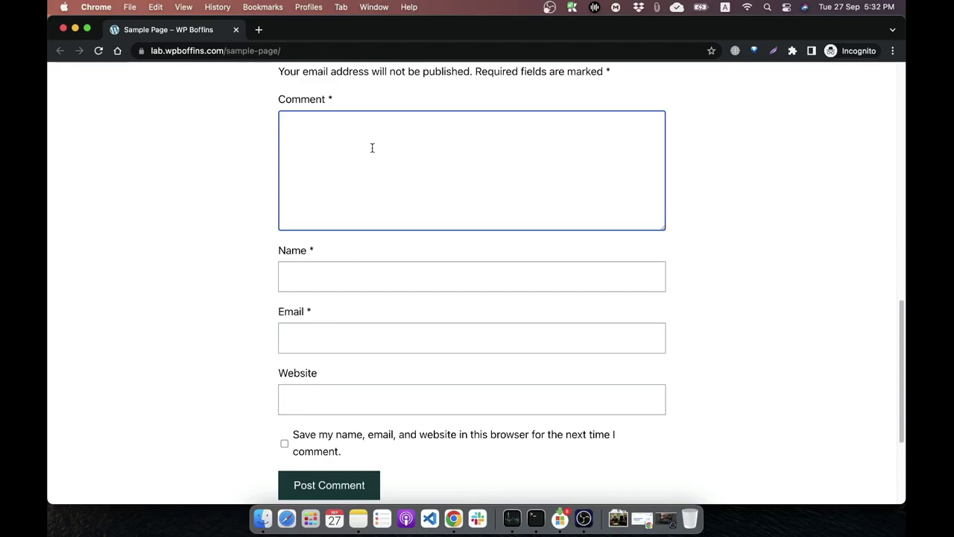
type("This is a comment")
key("Tab")
type("WP ")
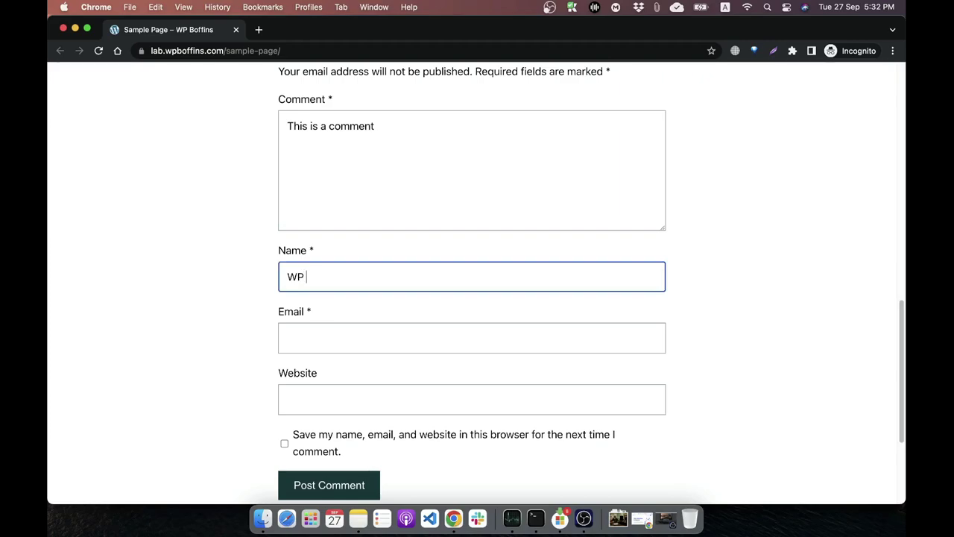
type("Boffins")
Step: Fill the e-mail from the autofill suggestion, leave Website empty, and post the comment
key("Tab")
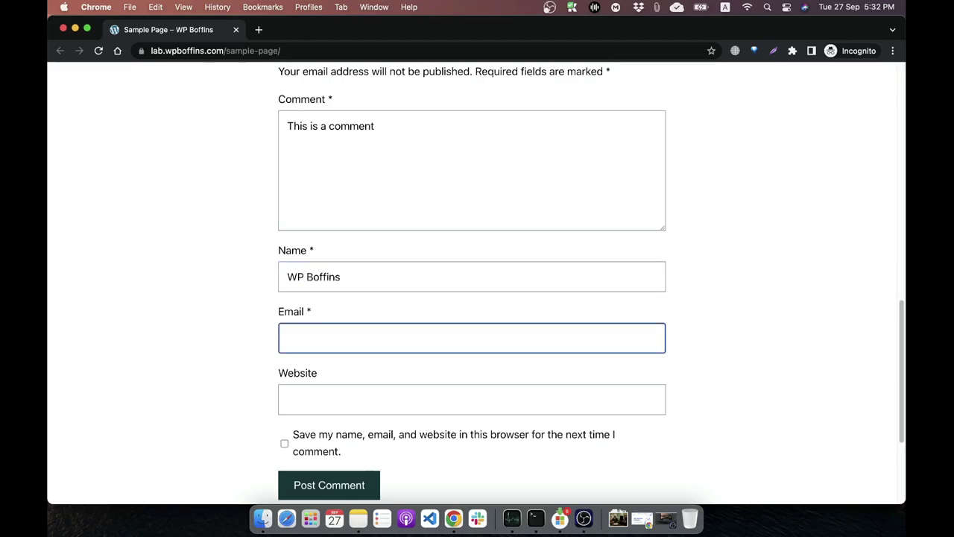
type("wpb")
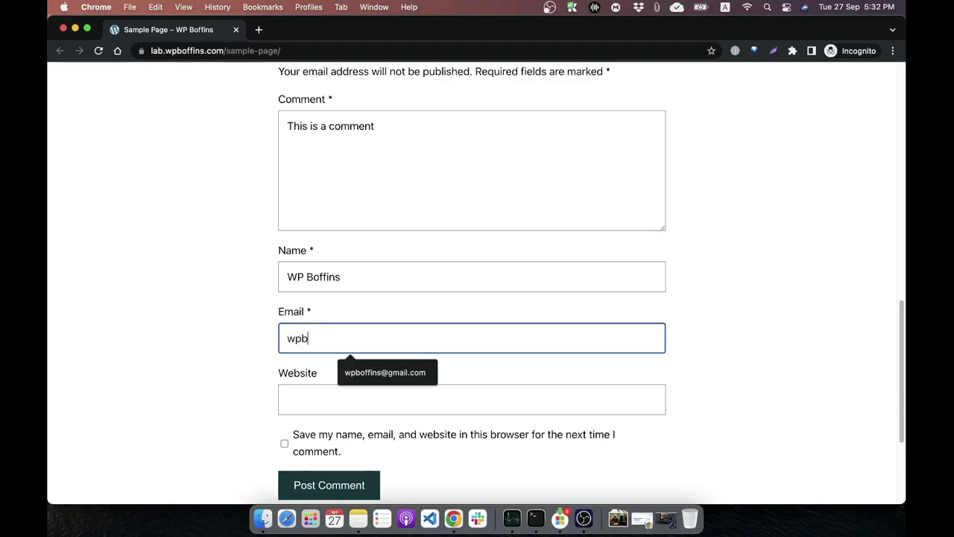
key("Down")
key("Return")
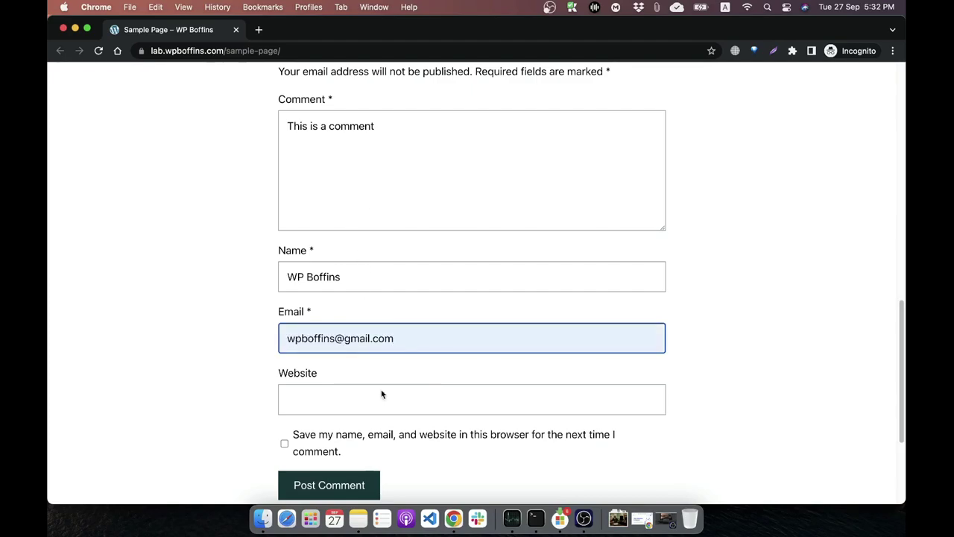
left_click(381, 400)
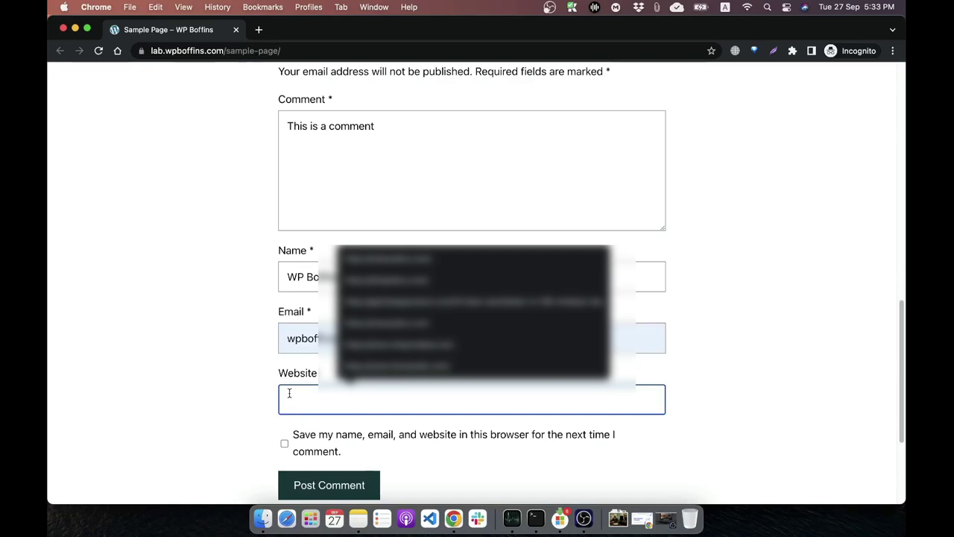
left_click(260, 392)
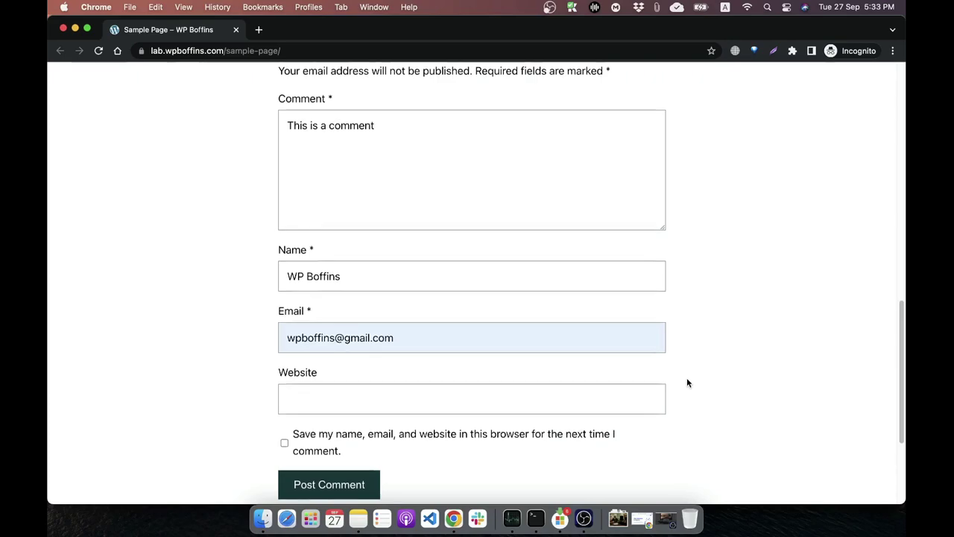
scroll(684, 384, "down", 3)
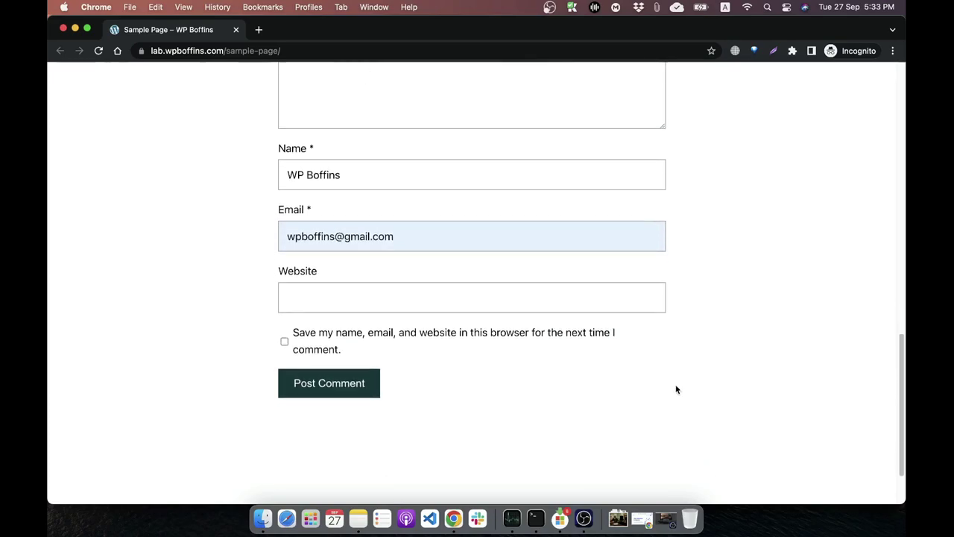
left_click(298, 394)
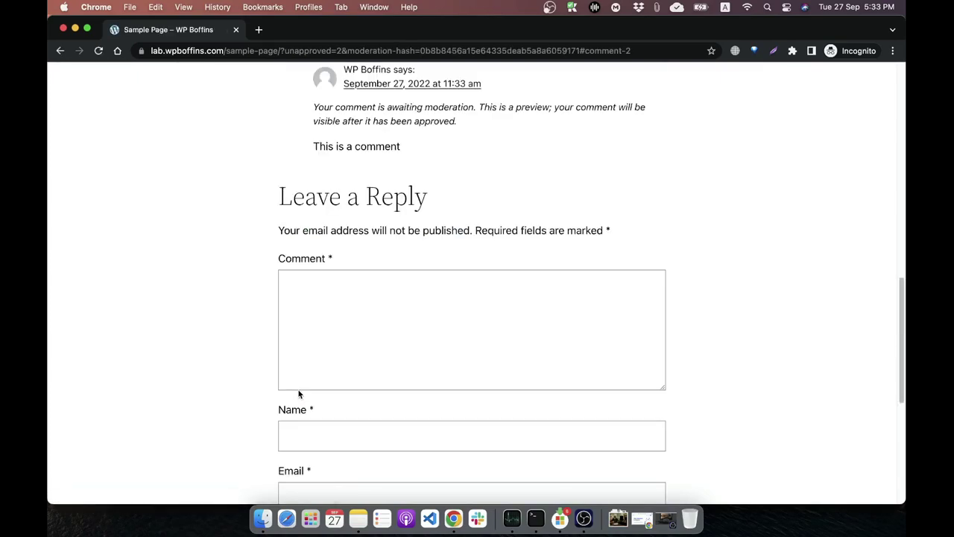
Step: Confirm the comment is awaiting moderation, then close the Incognito window
scroll(618, 257, "up", 2)
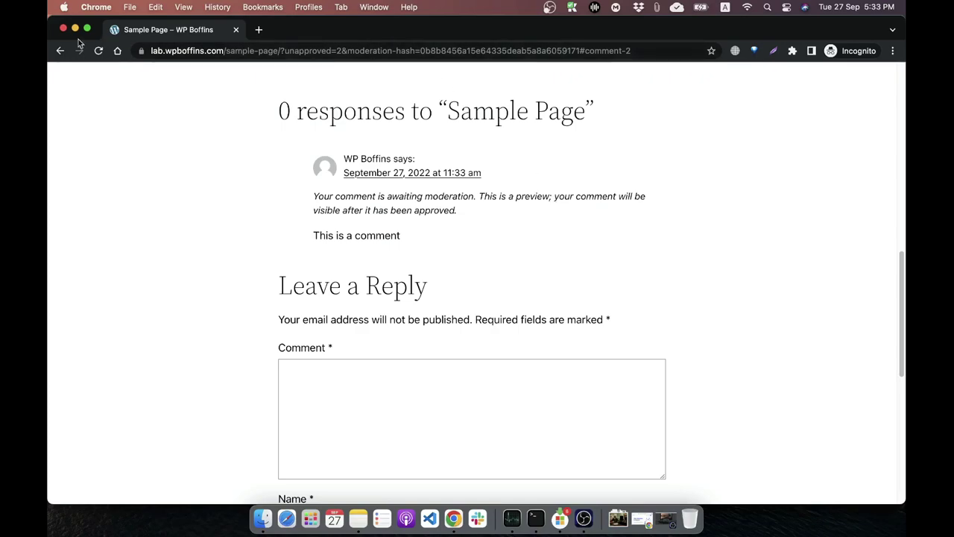
left_click(63, 29)
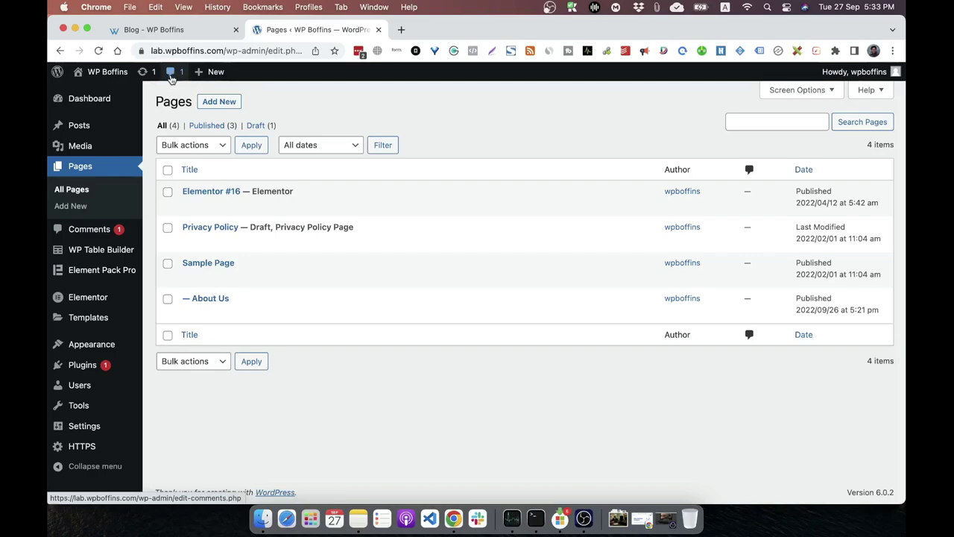
Step: Open the Comments screen from the admin bar to see the pending 'This is a comment'
left_click(171, 78)
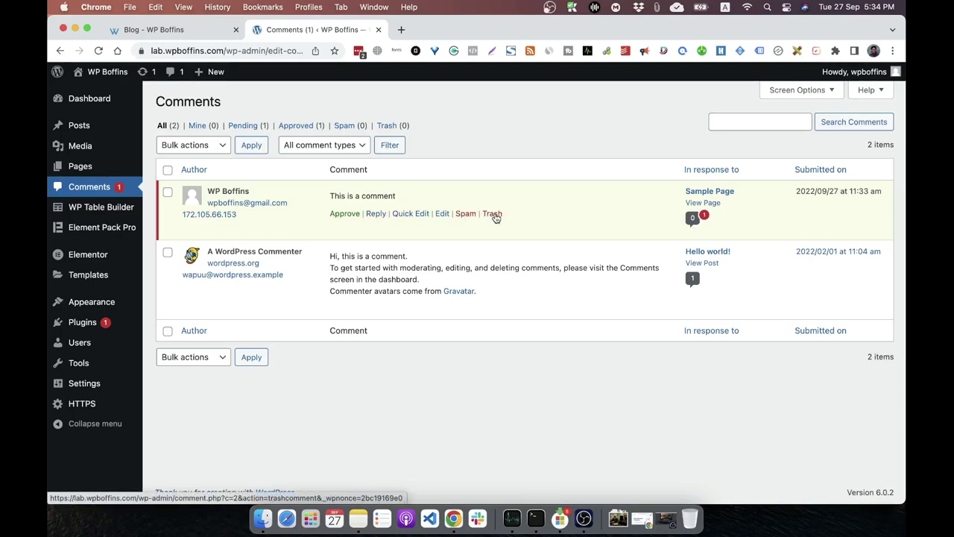
Step: Approve 'This is a comment' and view it as the one response on the live Sample Page
left_click(340, 215)
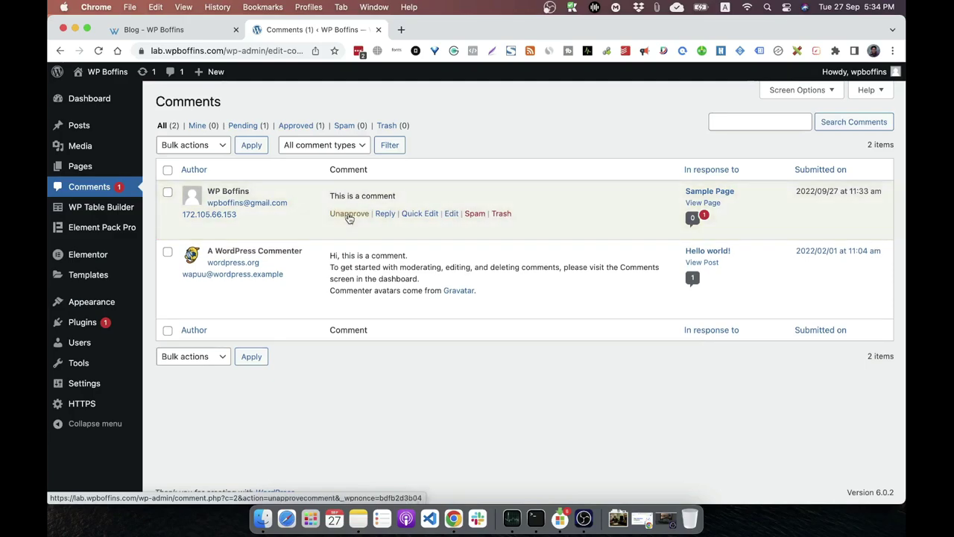
left_click(708, 203)
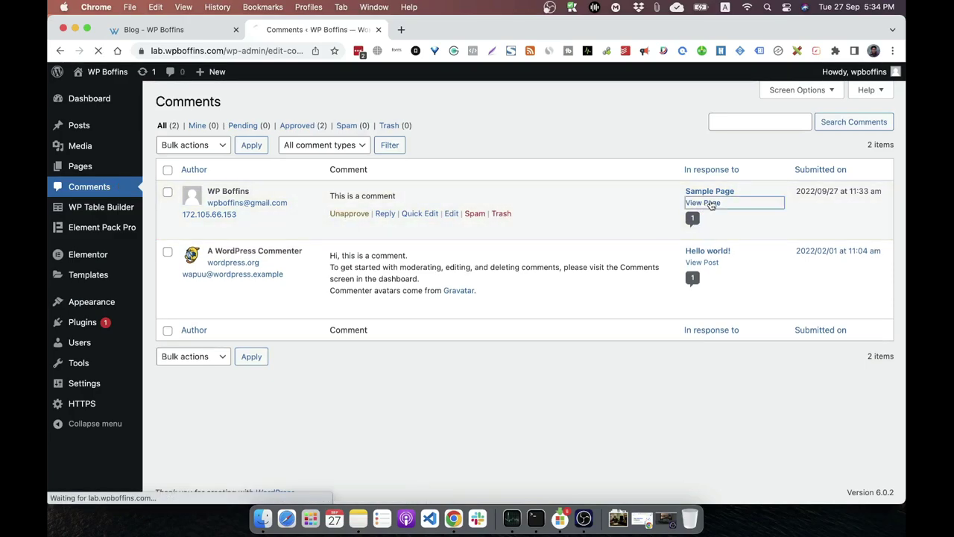
scroll(545, 276, "down", 15)
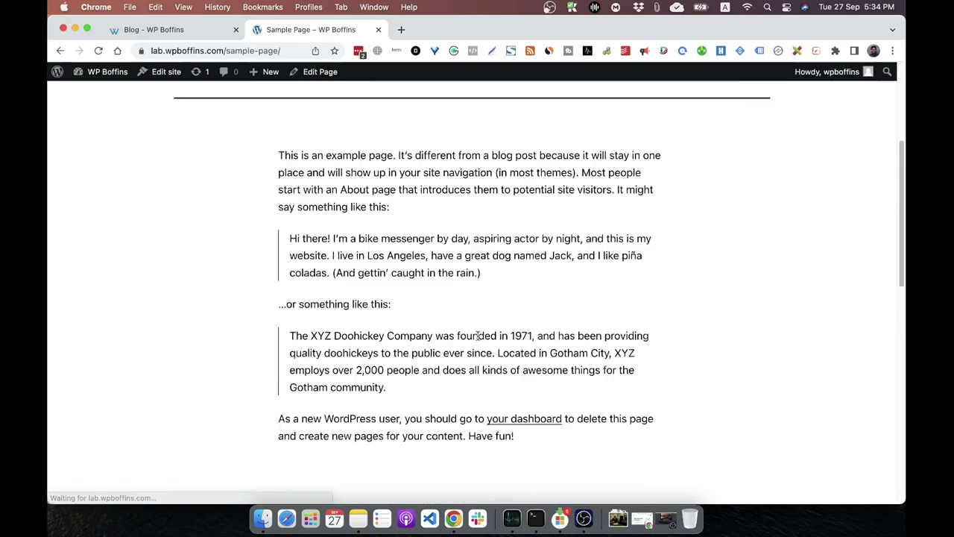
scroll(477, 334, "up", 6)
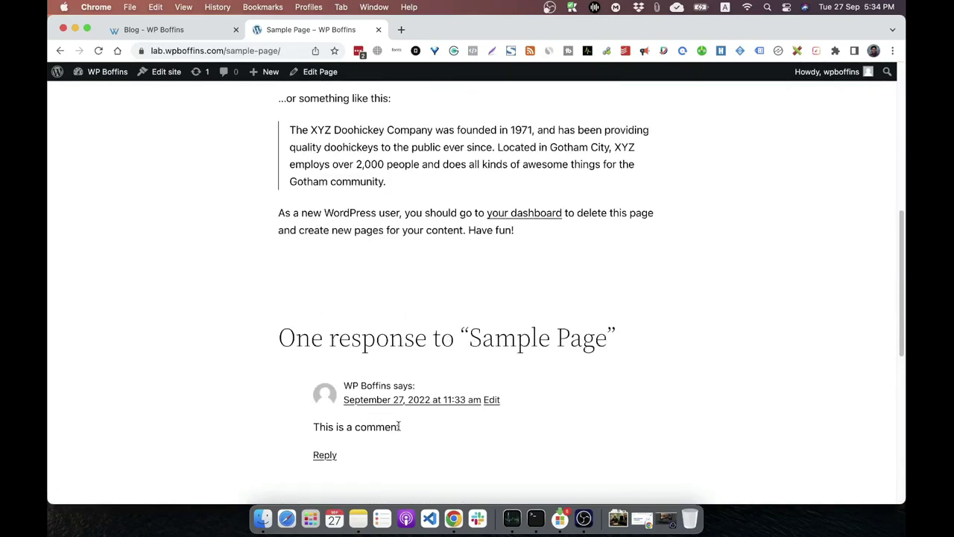
scroll(400, 426, "down", 3)
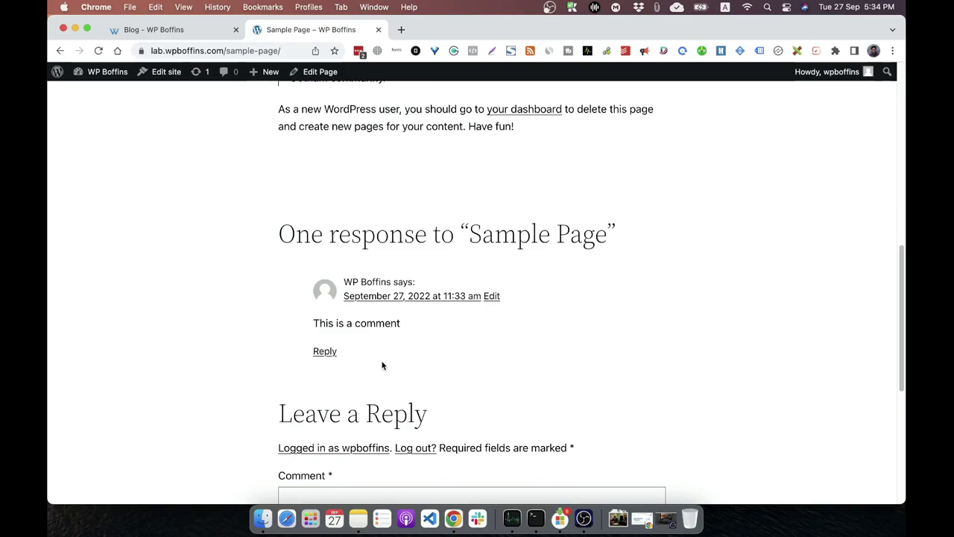
Step: Post the reply 'This is from the admin' under the visitor comment, then open the homepage privately
left_click(327, 351)
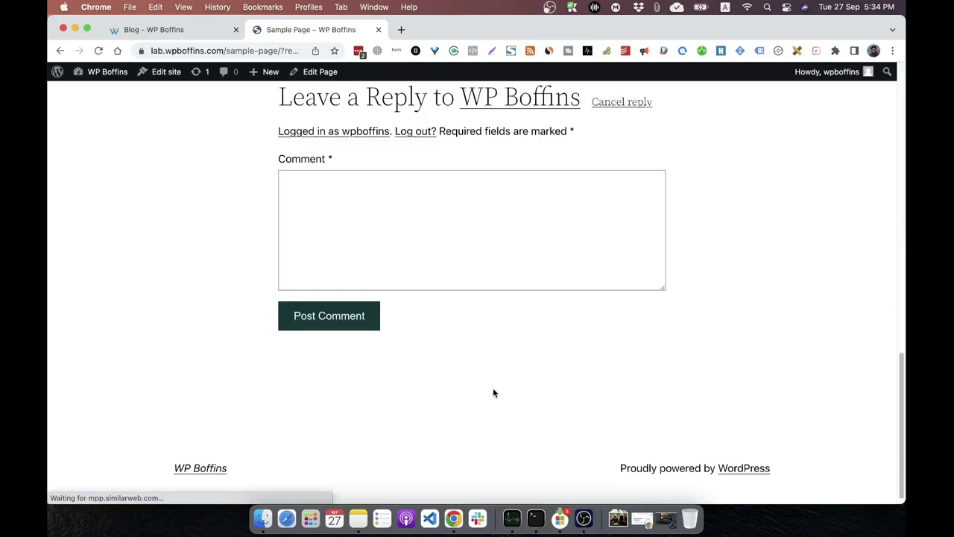
left_click(418, 241)
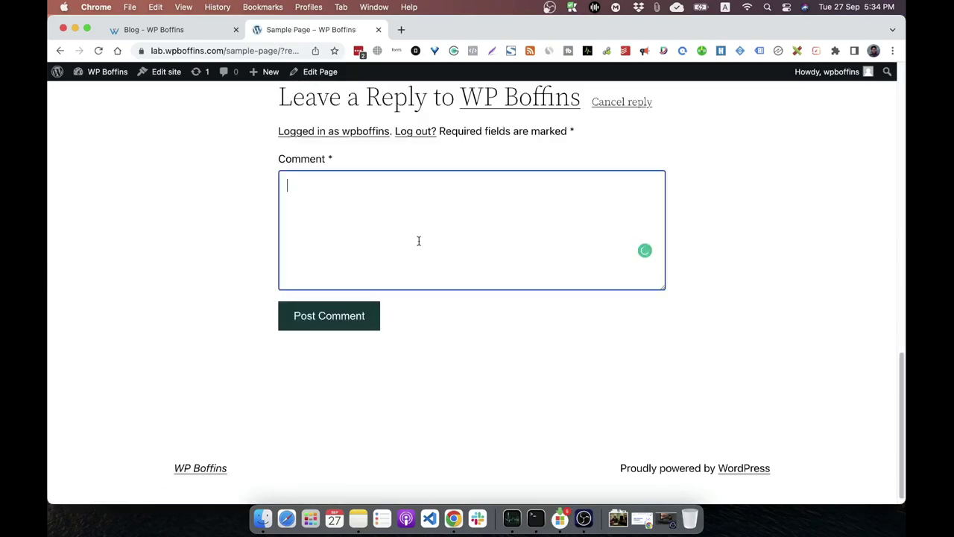
type("This is from the admin")
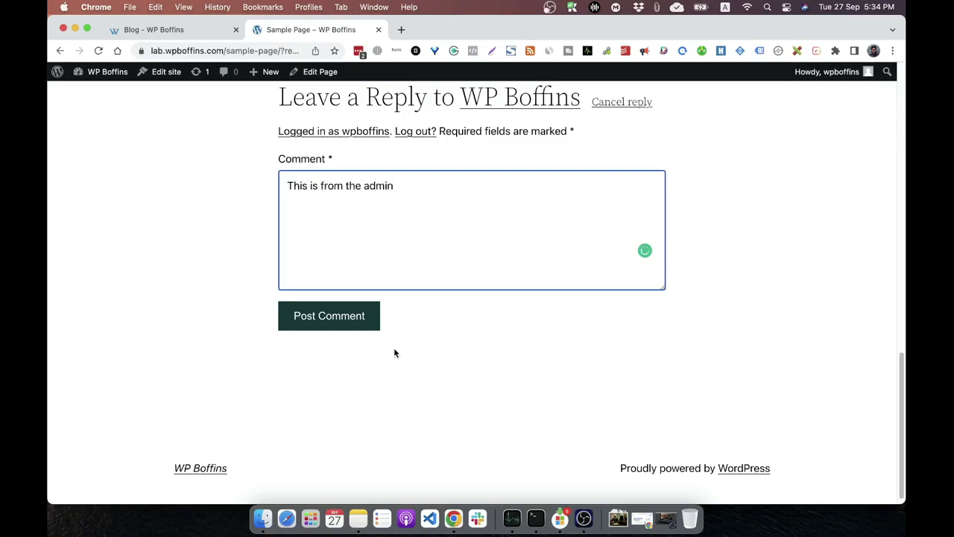
left_click(286, 328)
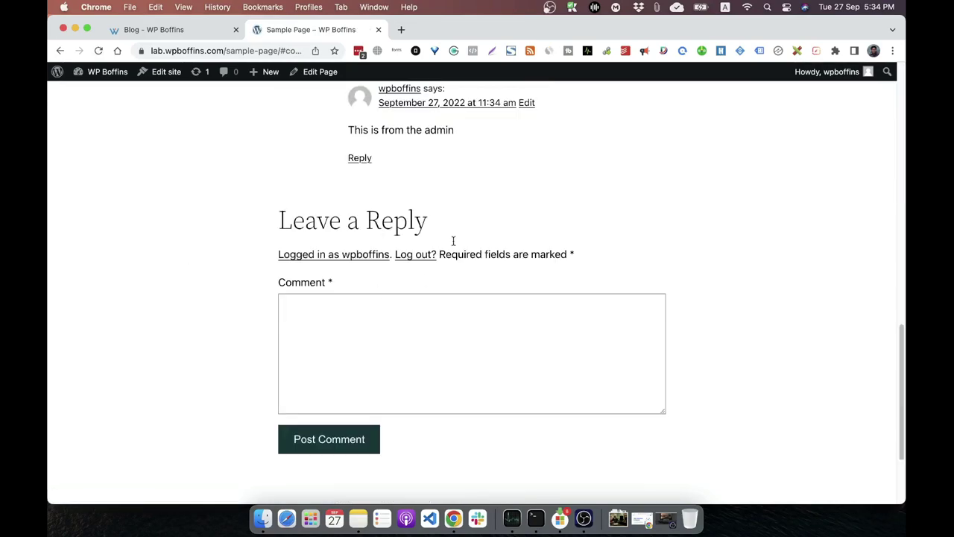
scroll(483, 157, "up", 2)
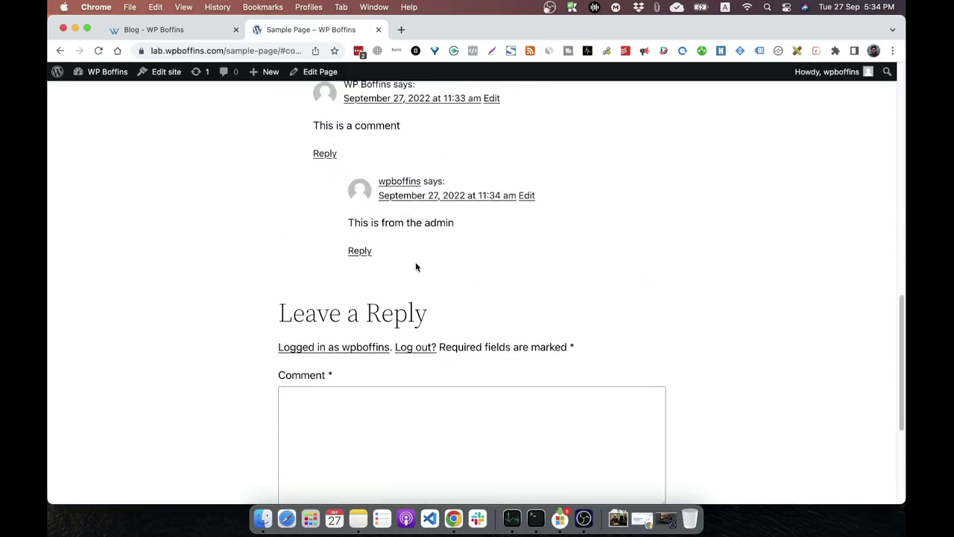
scroll(247, 221, "up", 5)
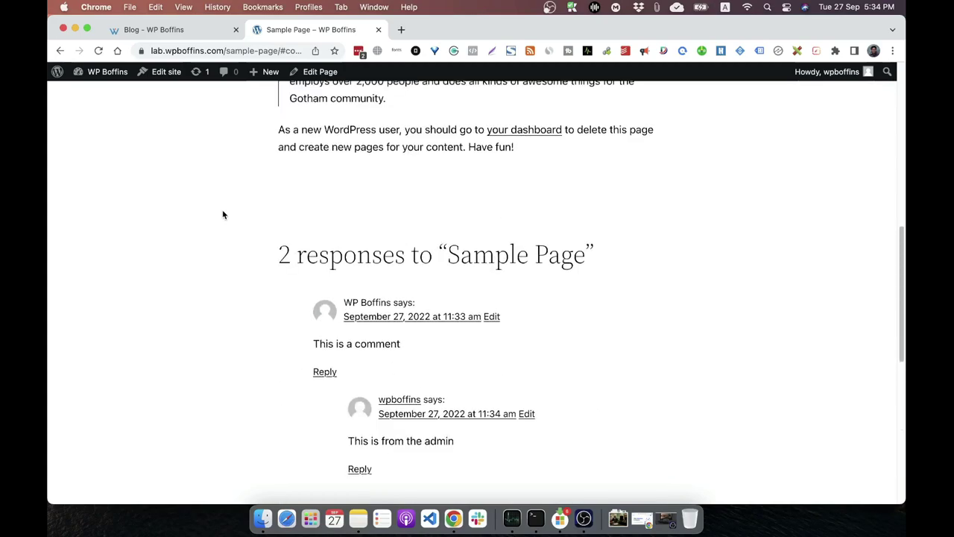
scroll(291, 161, "up", 10)
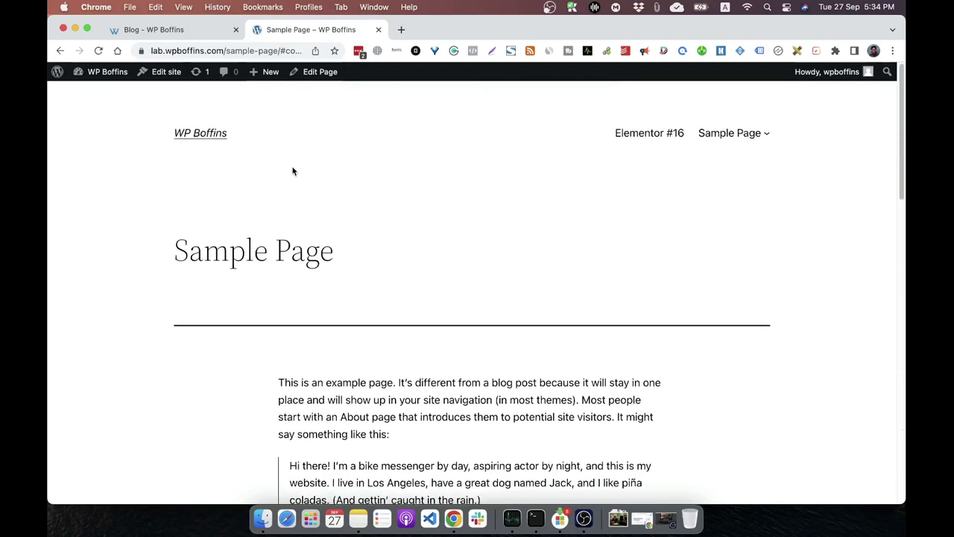
mouse_move(723, 139)
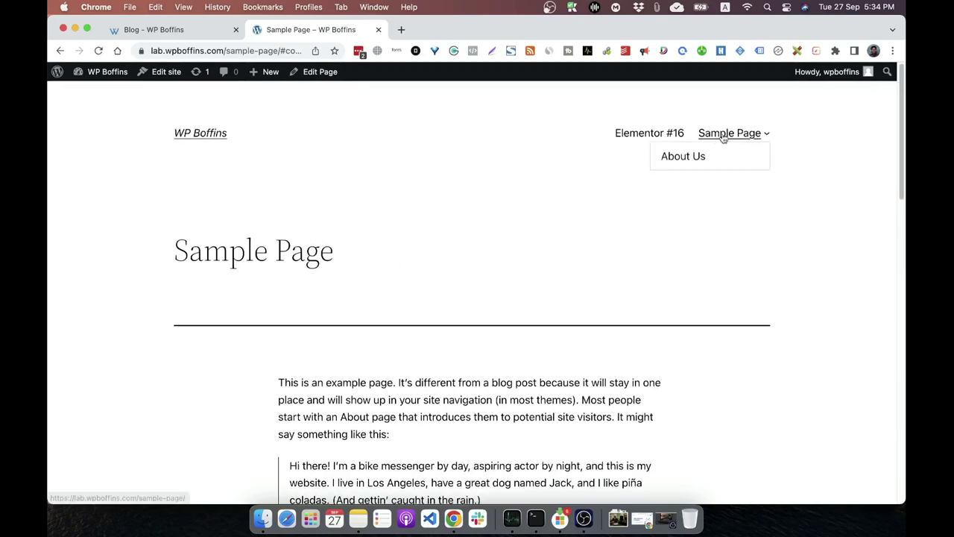
right_click(210, 135)
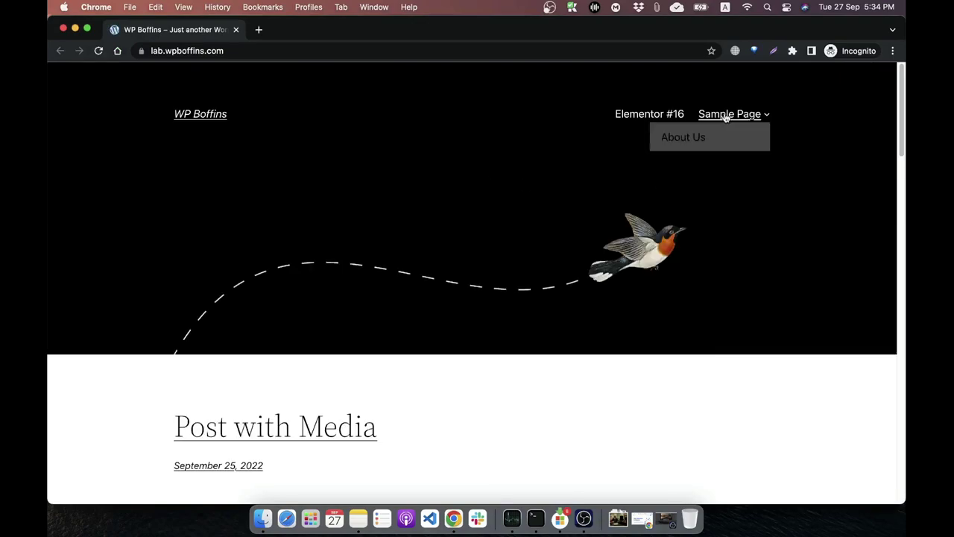
Step: As a visitor on the Sample Page, reply to the first comment: 'This is reply from non logged in user'
left_click(724, 116)
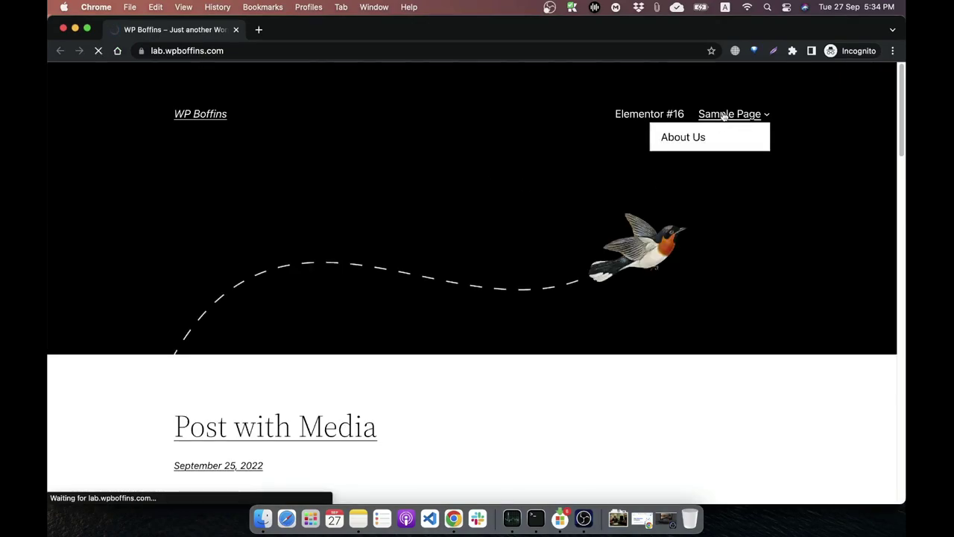
scroll(419, 336, "down", 15)
scroll(419, 339, "up", 6)
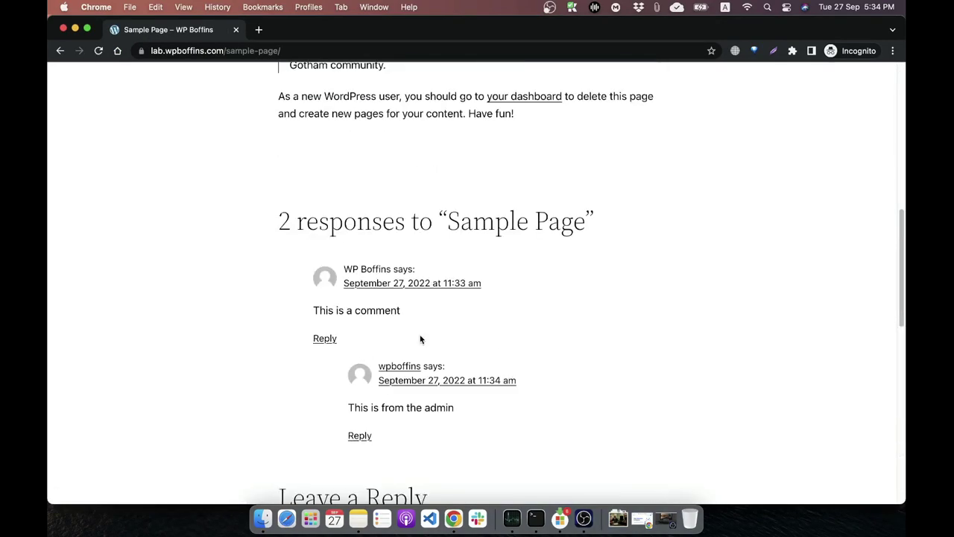
scroll(422, 333, "down", 4)
scroll(338, 273, "up", 2)
left_click(321, 194)
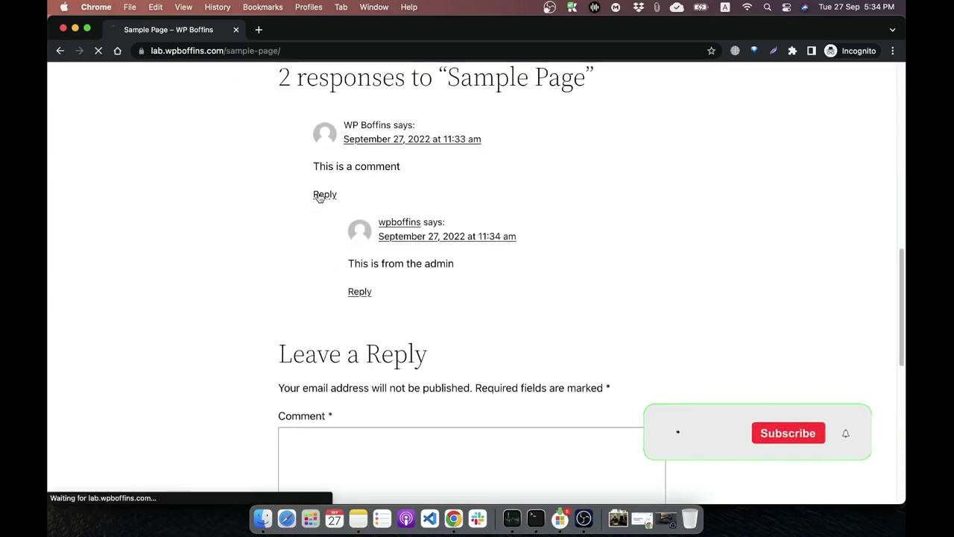
left_click(337, 213)
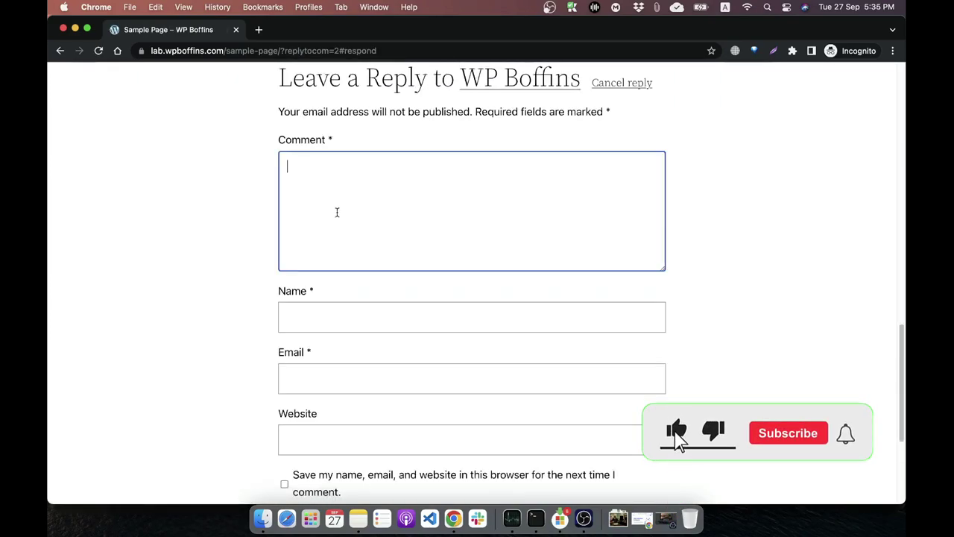
type("This is ")
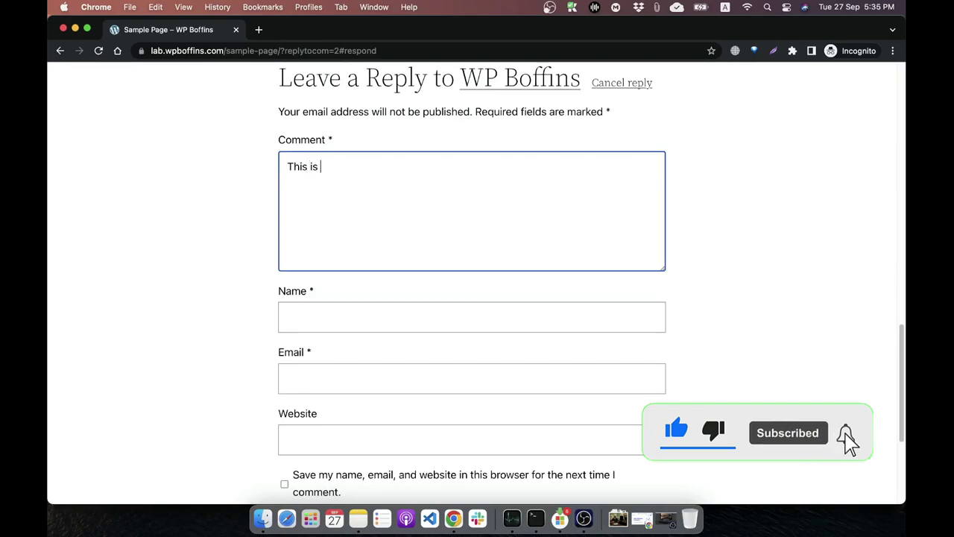
type("reply from")
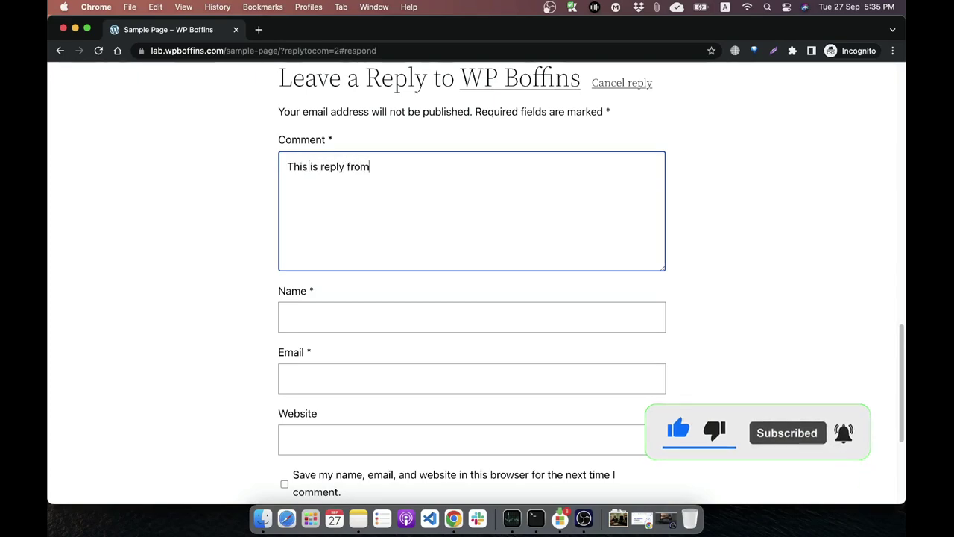
type(" non log")
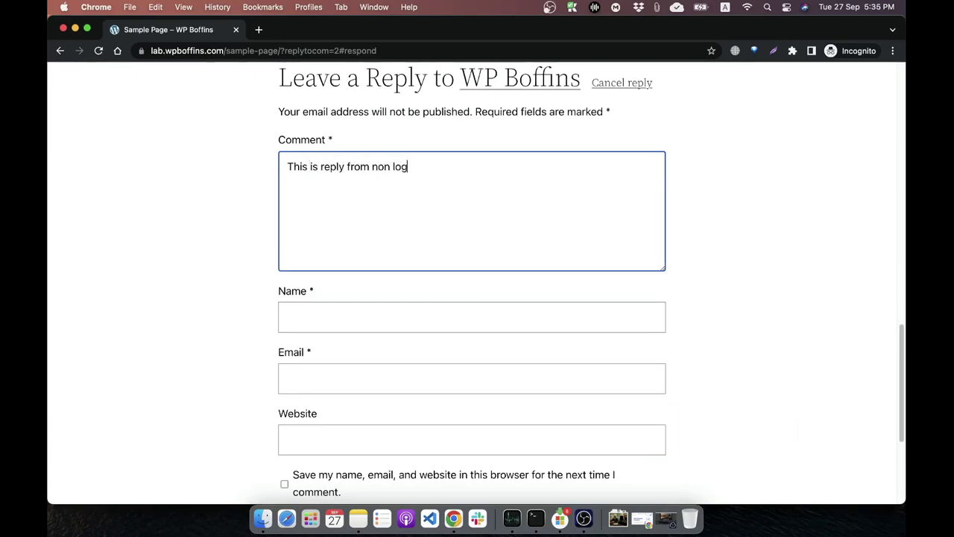
type("ged in u")
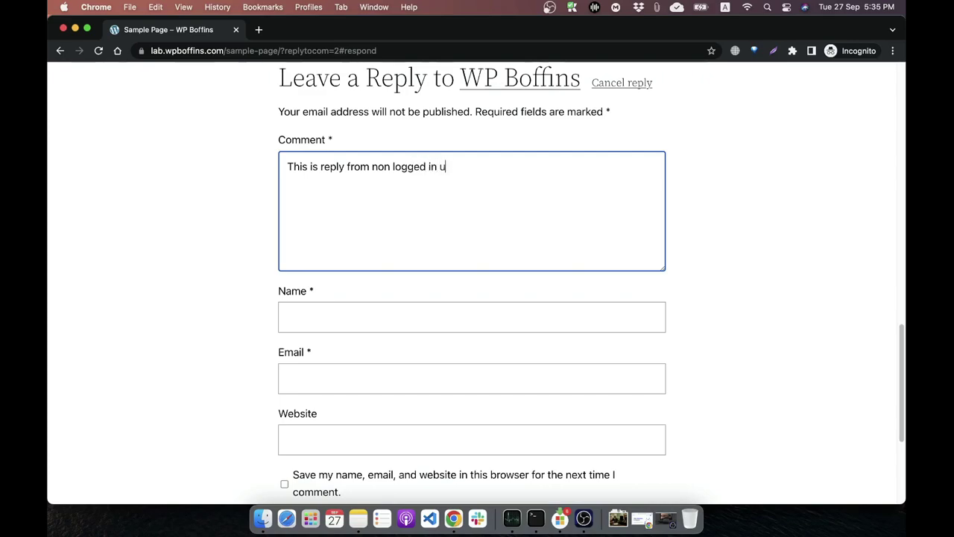
type("ser")
Step: Fill in the commenter's name and choose the suggested email address
left_click(472, 317)
type("Mi")
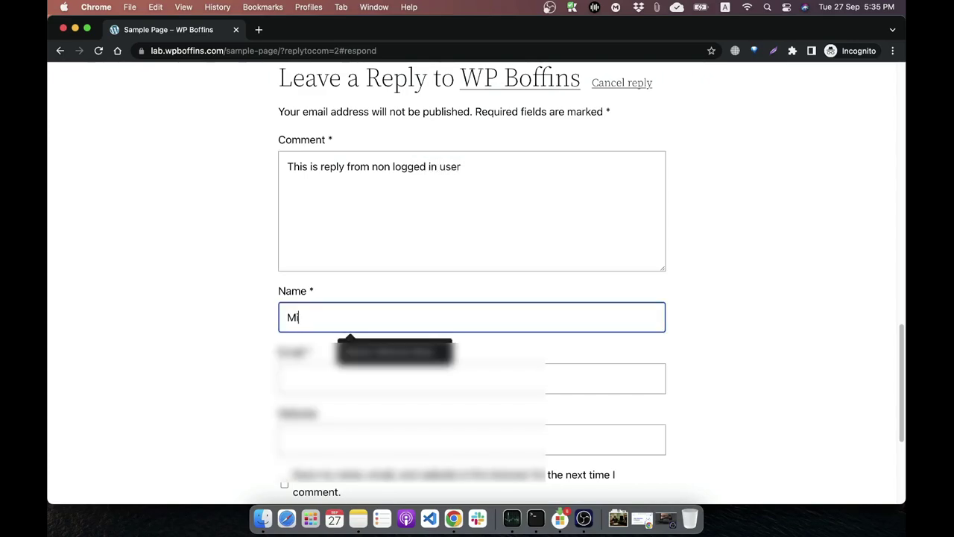
type("z")
key("Tab")
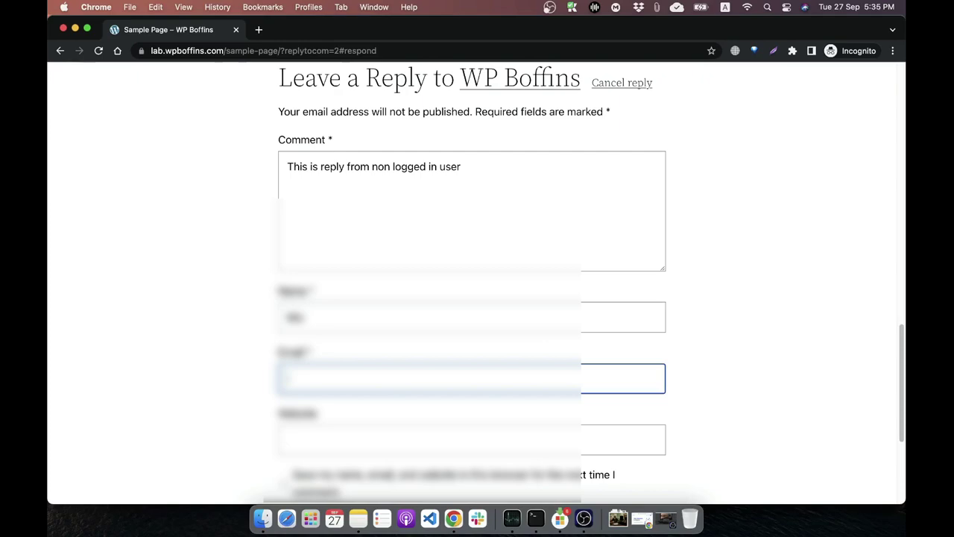
type("miz")
key("Down")
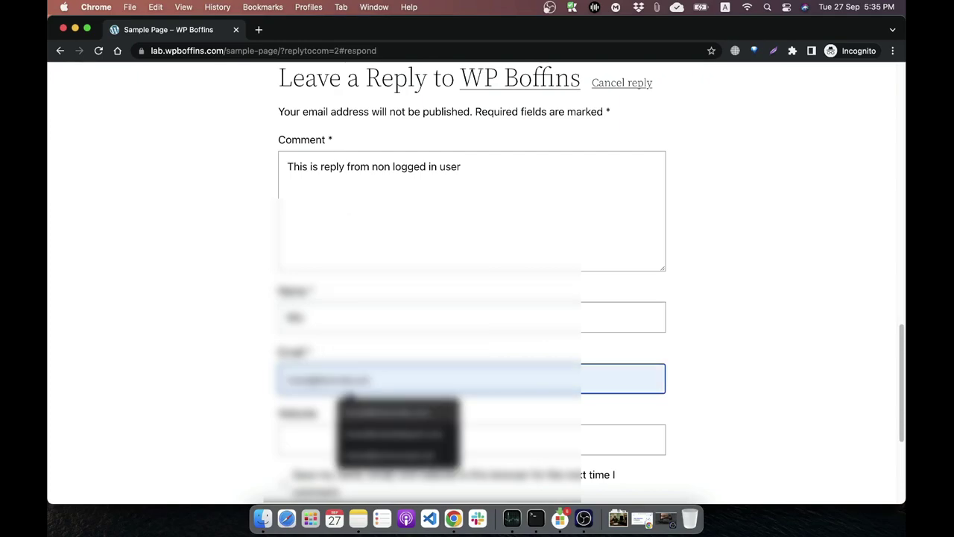
key("Return")
key("Tab")
Step: Post the visitor reply and close the private browsing window
scroll(379, 220, "down", 3)
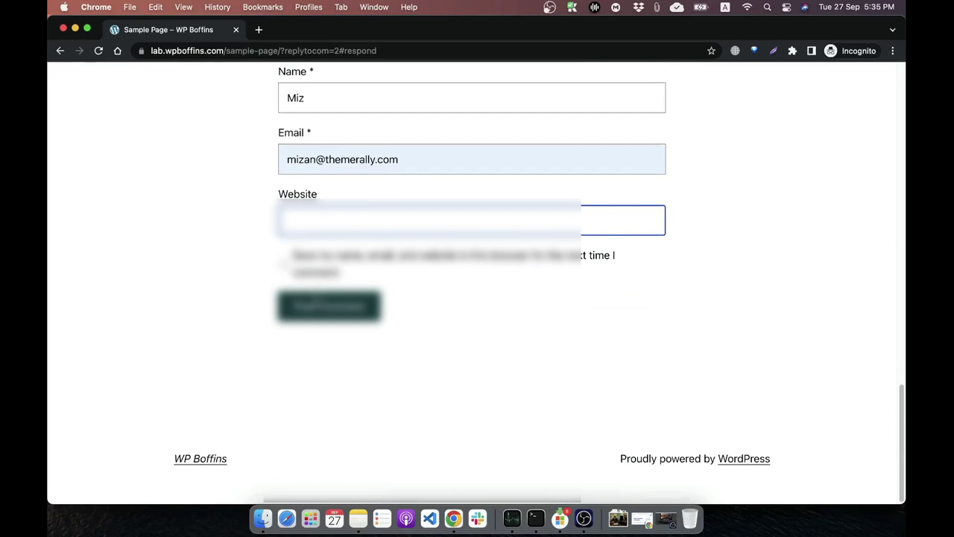
left_click(329, 306)
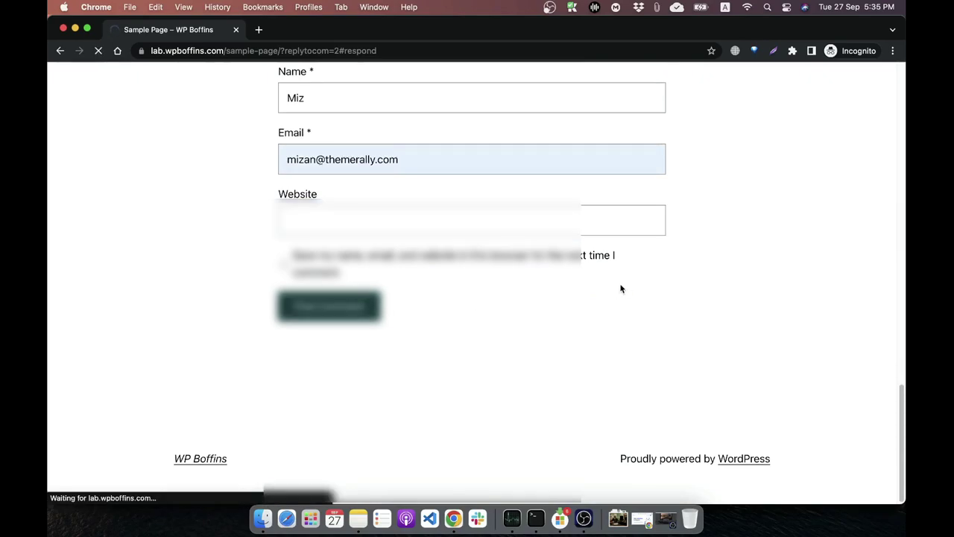
scroll(620, 284, "up", 15)
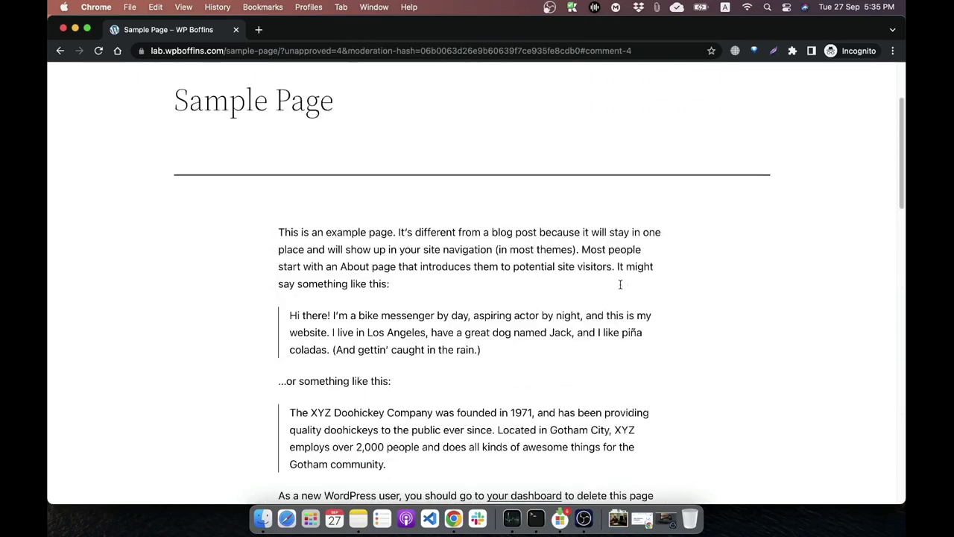
scroll(337, 188, "down", 10)
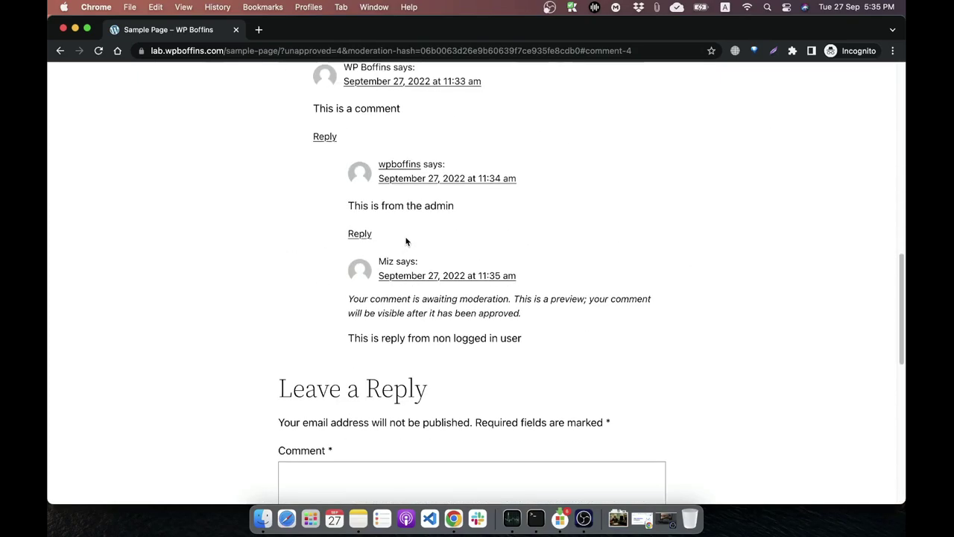
left_click(64, 32)
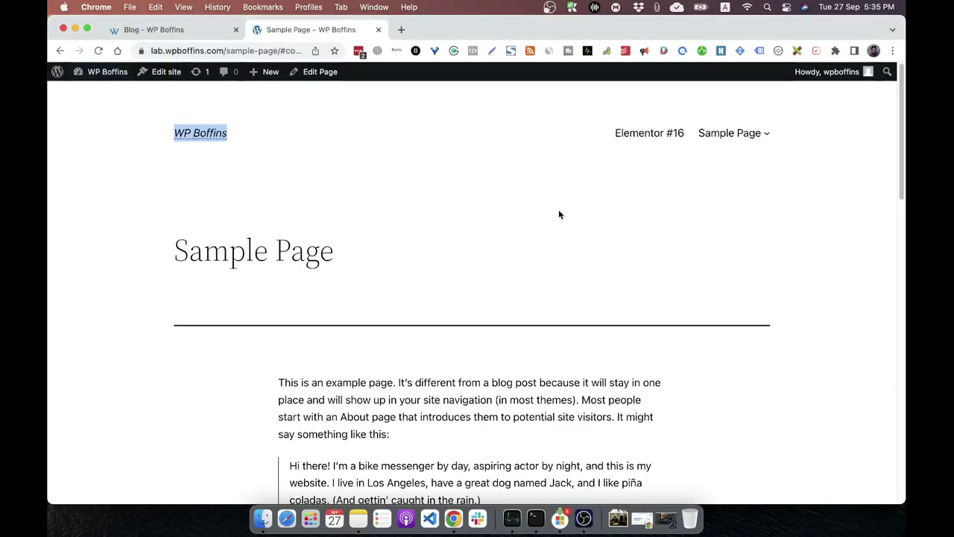
Step: In Comments, approve the visitor's reply, mark it as spam, then mark it Not Spam
left_click(223, 76)
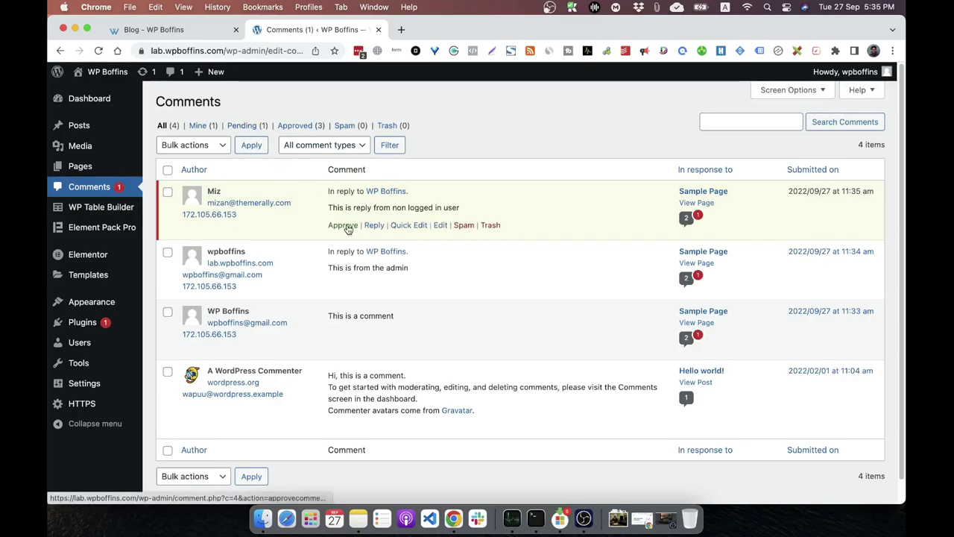
left_click(345, 225)
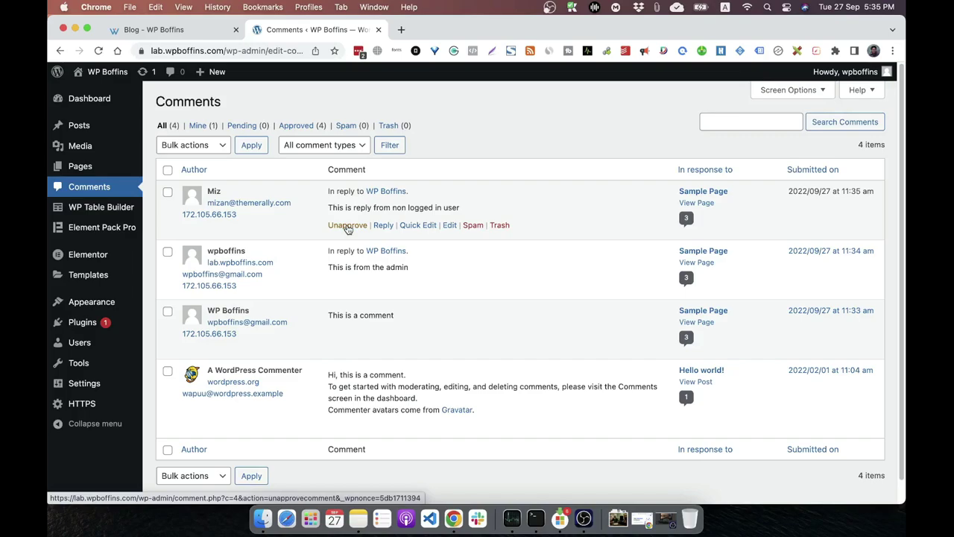
left_click(472, 226)
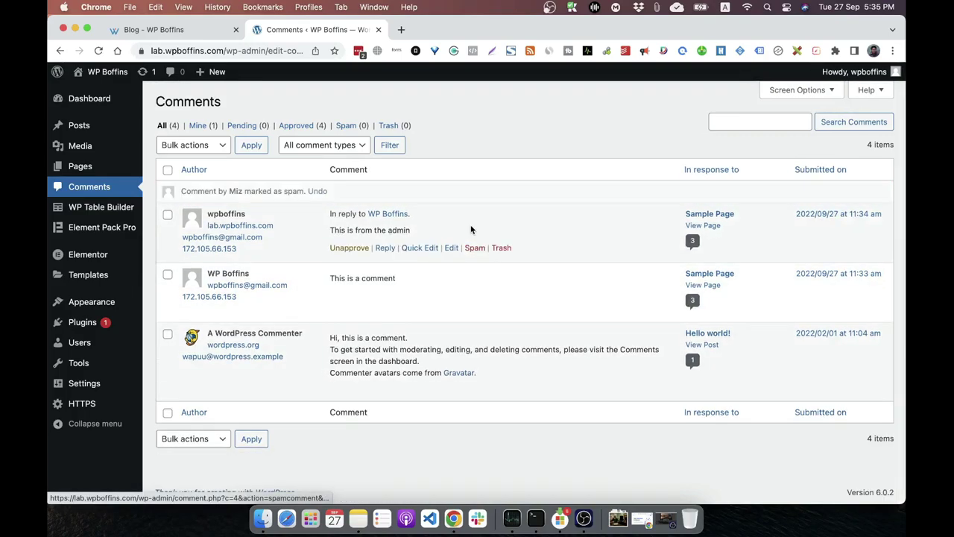
left_click(347, 126)
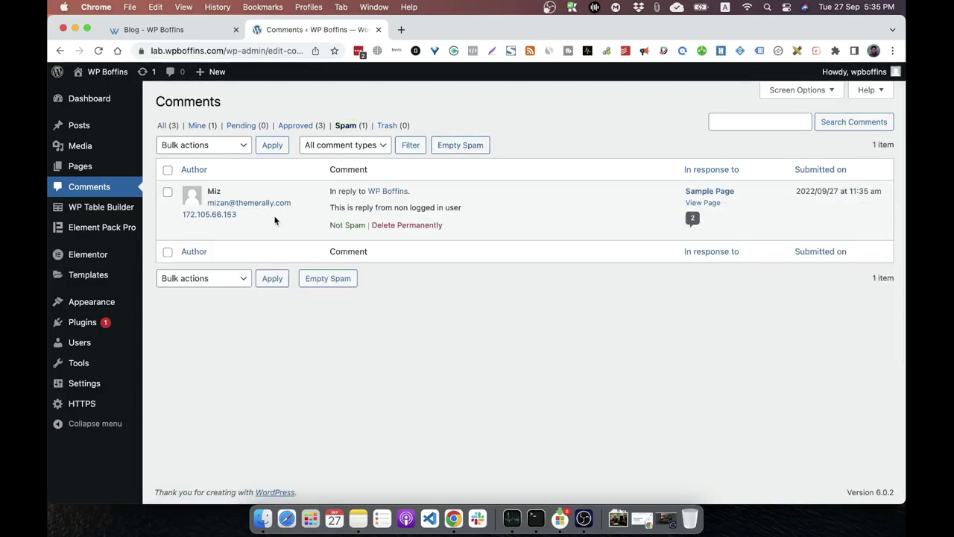
left_click(338, 225)
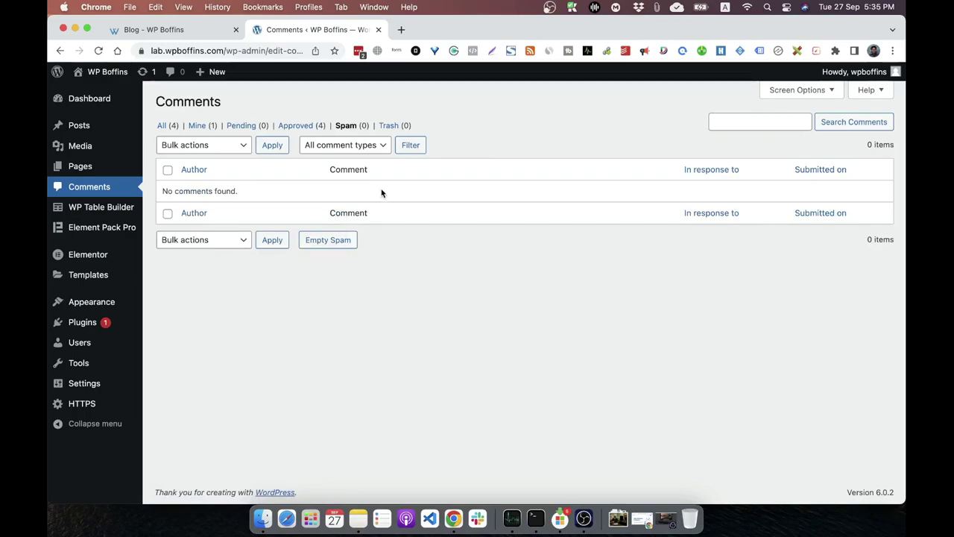
Step: Trash the visitor's reply, then restore it from the Trash view
left_click(168, 126)
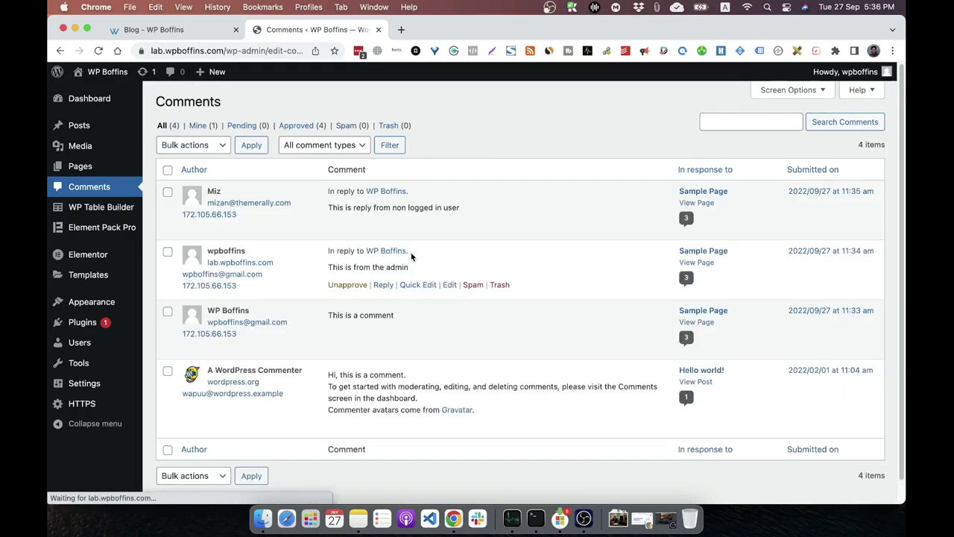
left_click(500, 225)
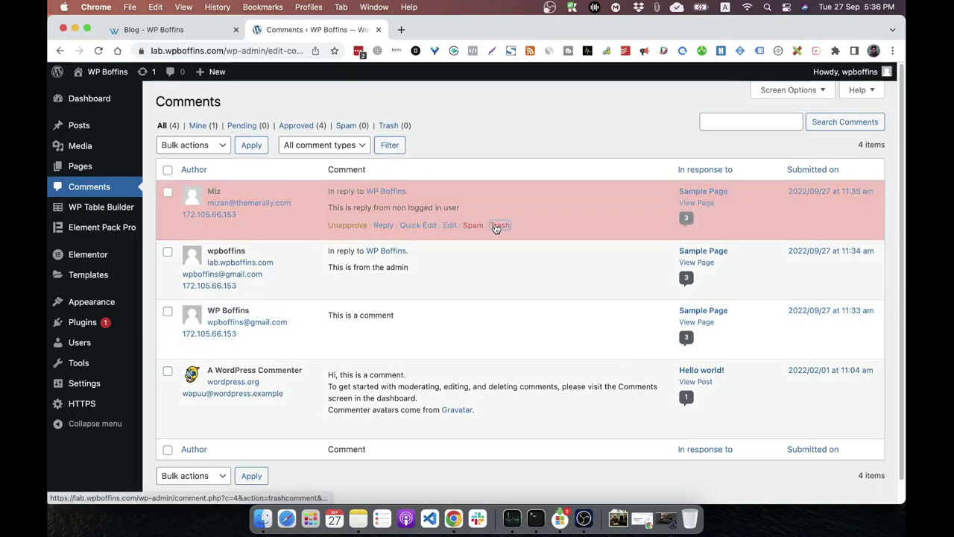
left_click(391, 128)
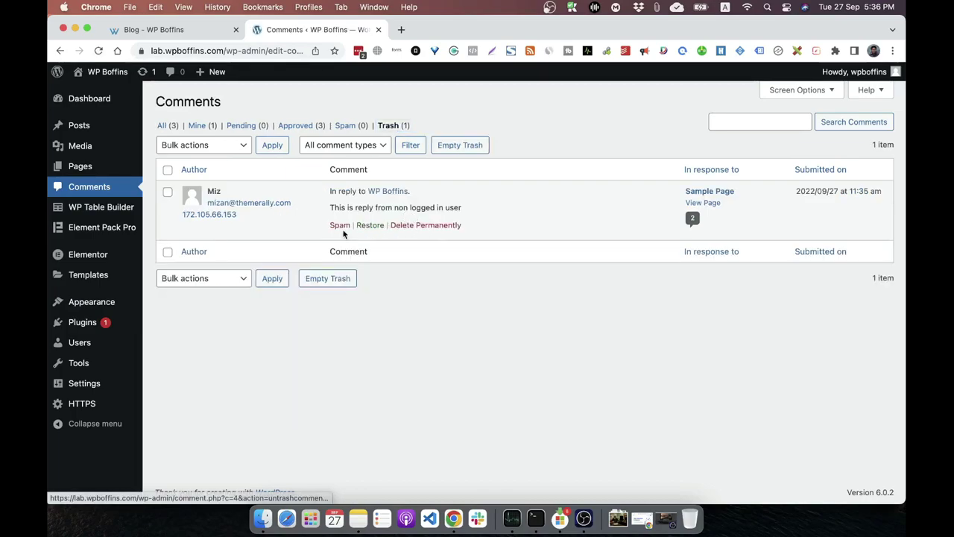
left_click(371, 228)
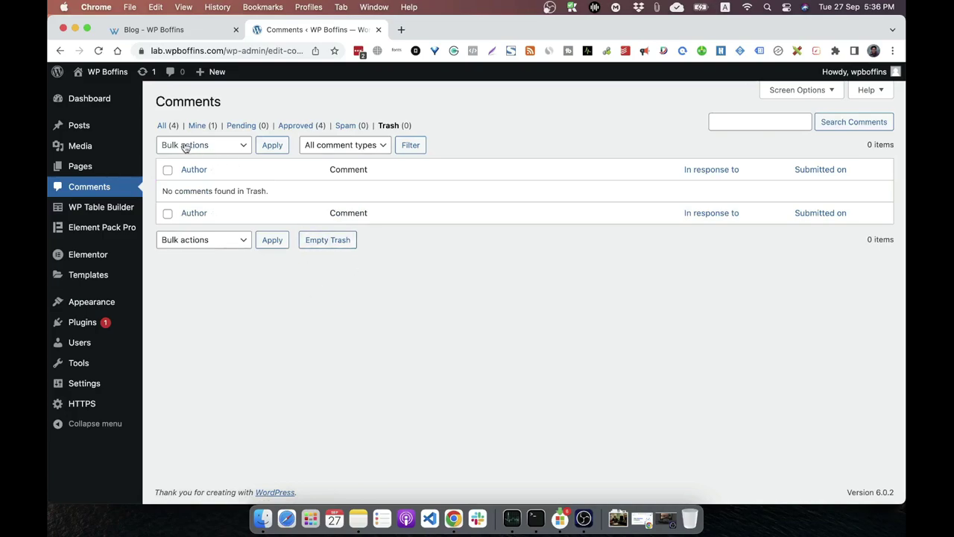
left_click(164, 126)
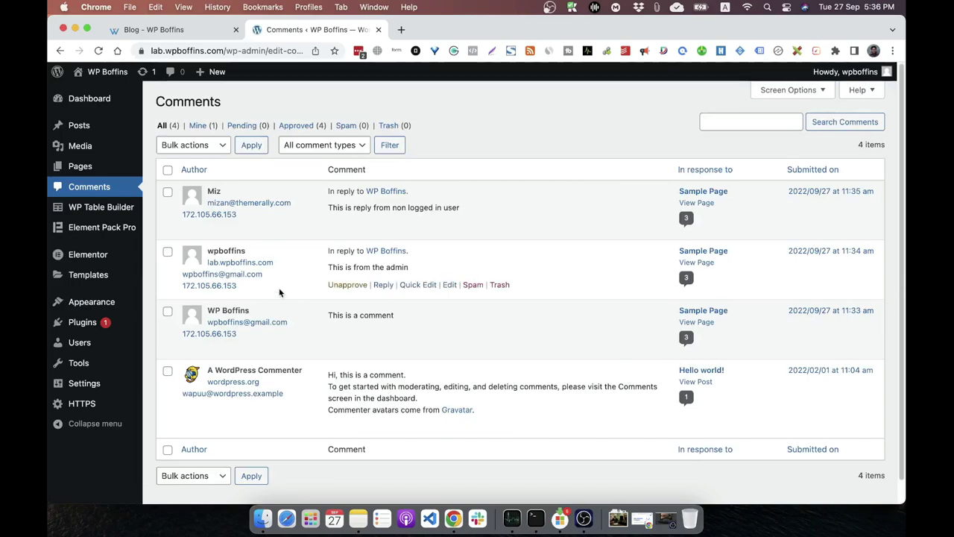
Step: Select all four comments and open the Bulk actions menu, closing it without choosing
left_click(168, 170)
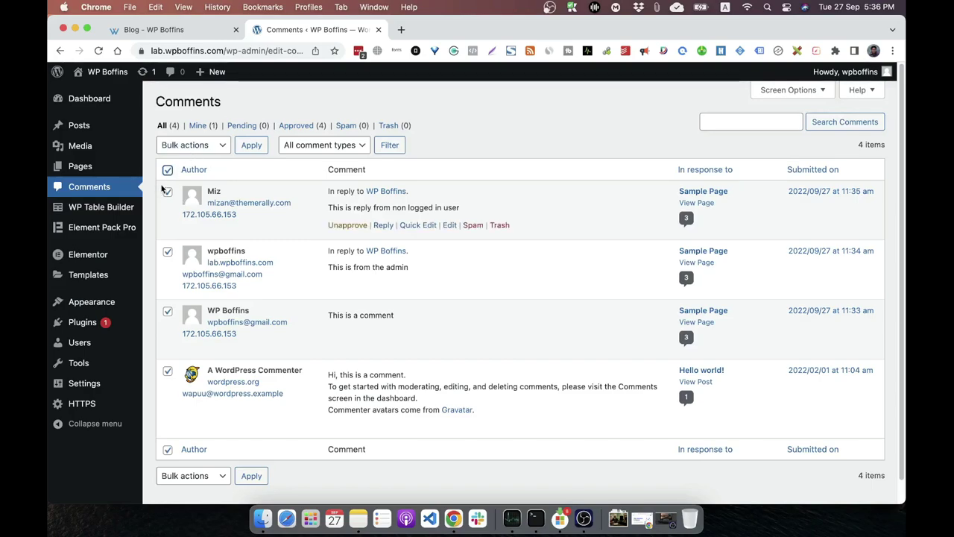
left_click(193, 144)
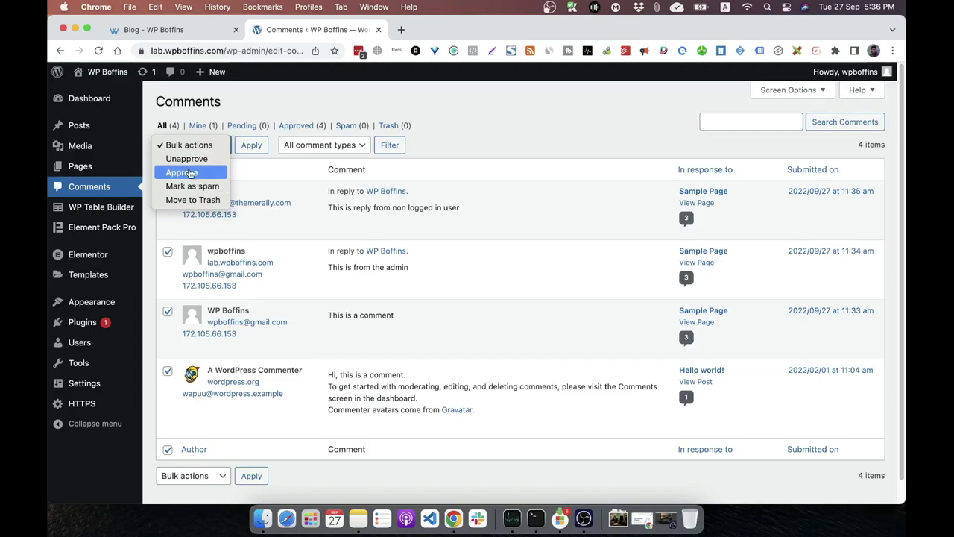
left_click(505, 148)
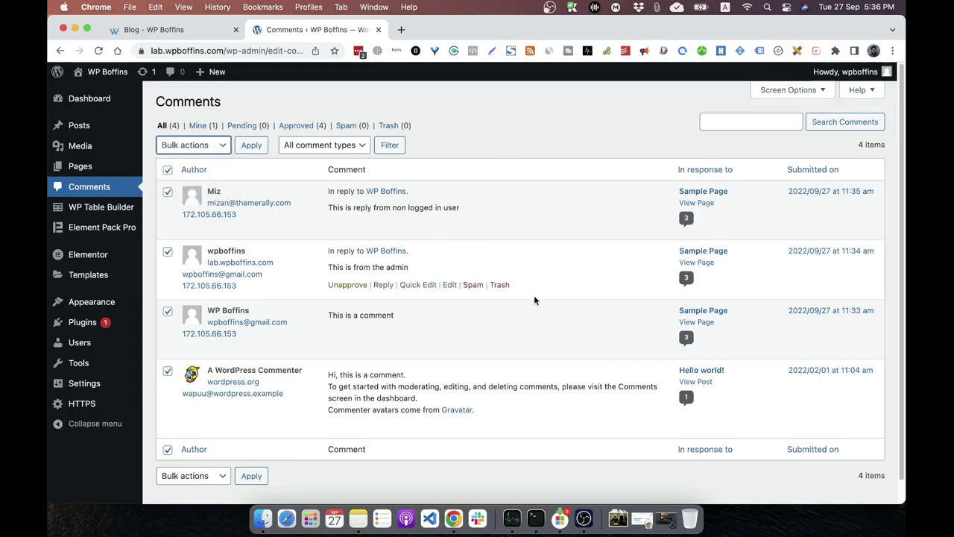